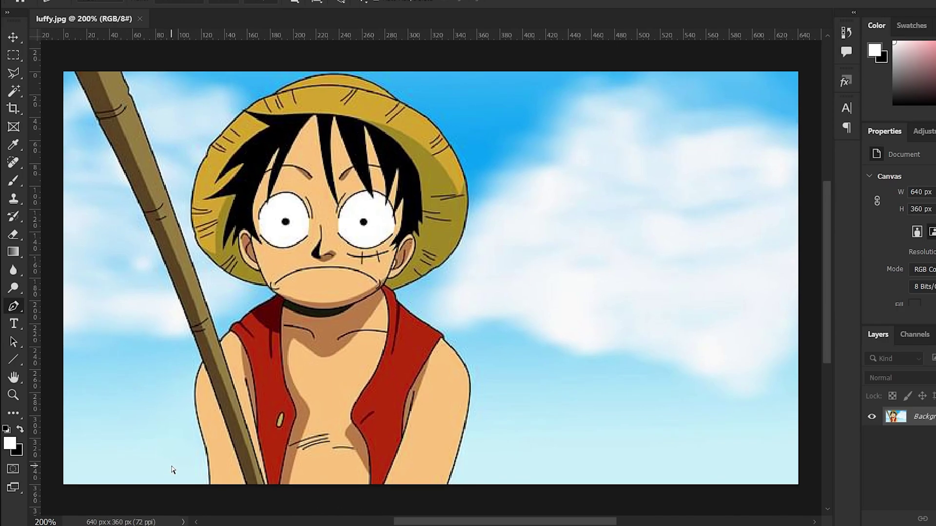
pyautogui.hotkey('ctrl', '+')
pyautogui.scroll(-5, 195, 402)
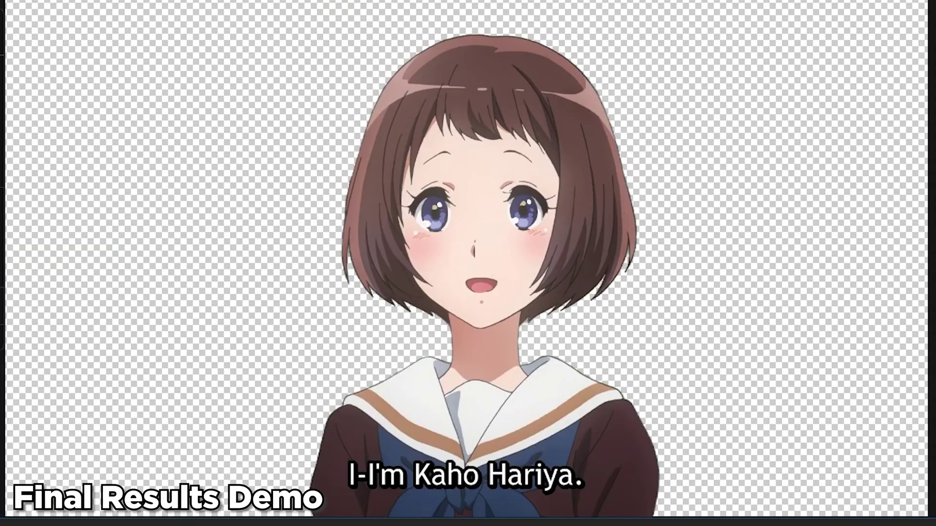
pyautogui.moveTo(14, 282); pyautogui.dragTo(125, 297)
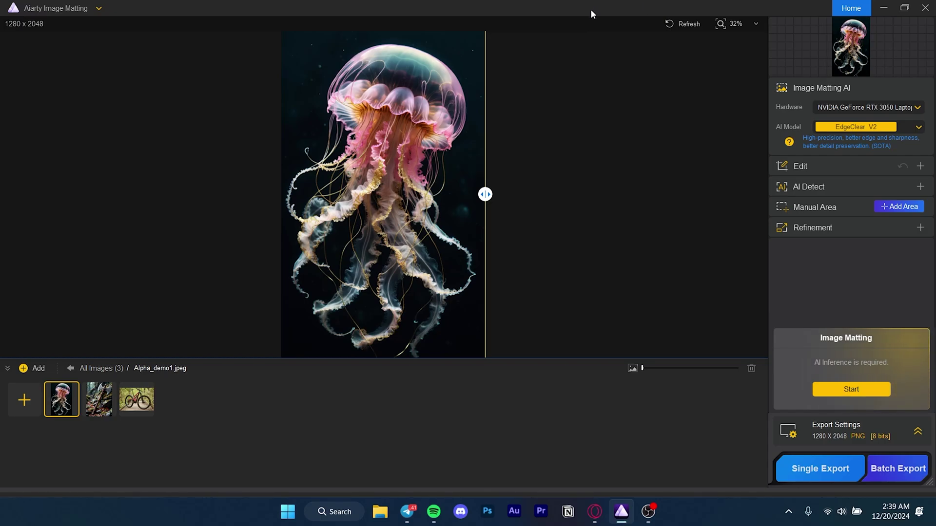
# Preview the three loaded images, return to Alpha_demo1.jpeg, and move the comparison divider across the jellyfish.
pyautogui.moveTo(485, 194); pyautogui.dragTo(392, 195)
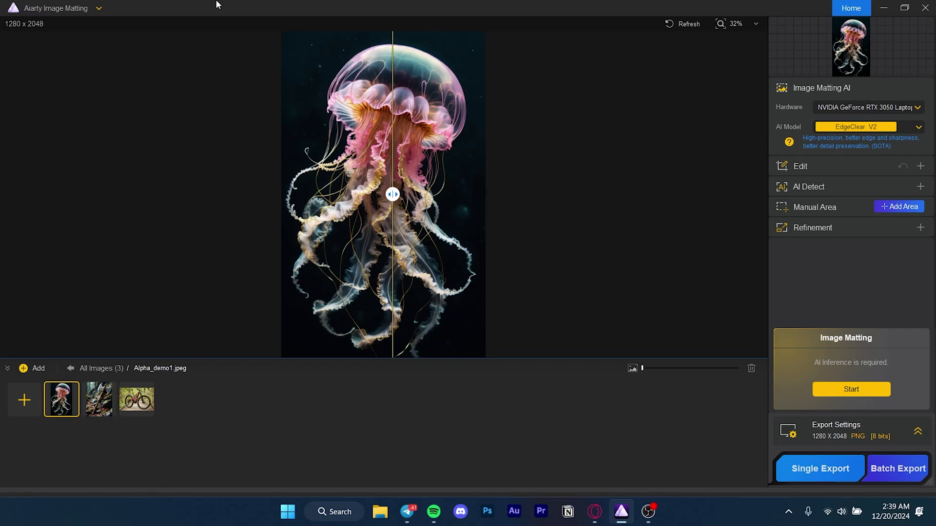
pyautogui.moveTo(393, 195)
pyautogui.mouseDown()
pyautogui.moveTo(328, 193)
pyautogui.moveTo(411, 195)
pyautogui.mouseUp()
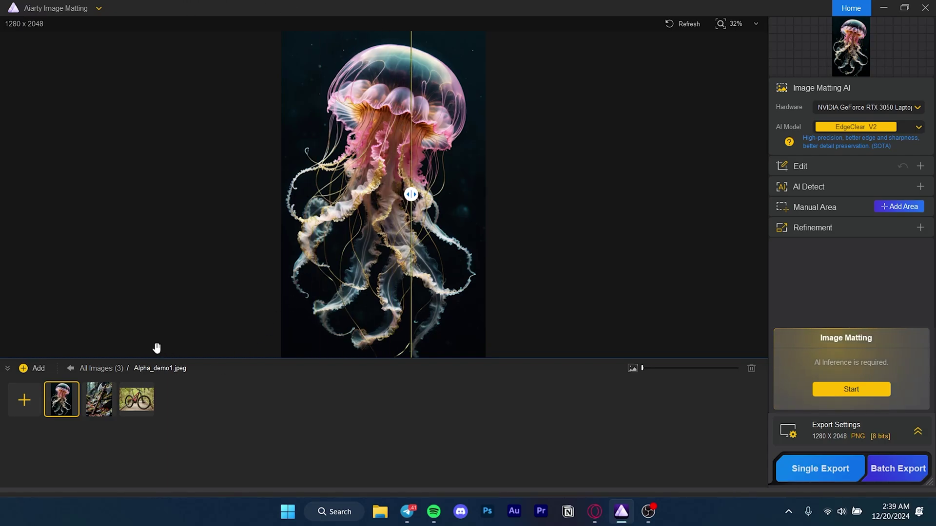
pyautogui.click(97, 405)
pyautogui.click(147, 400)
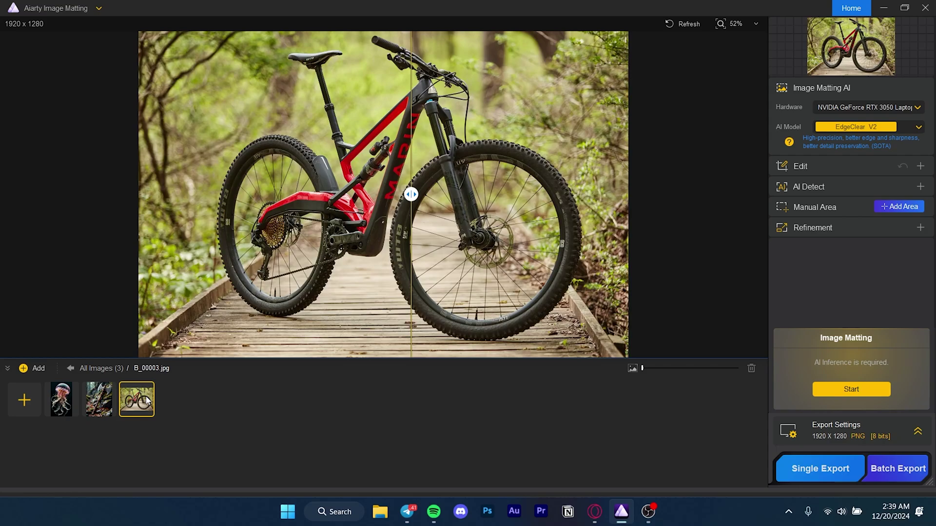
pyautogui.click(99, 401)
pyautogui.click(67, 409)
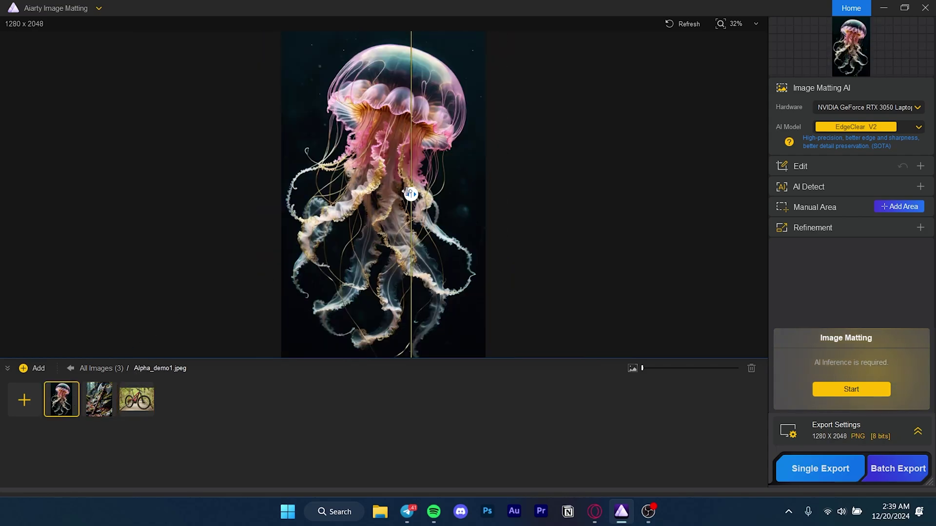
pyautogui.moveTo(411, 194); pyautogui.dragTo(367, 194)
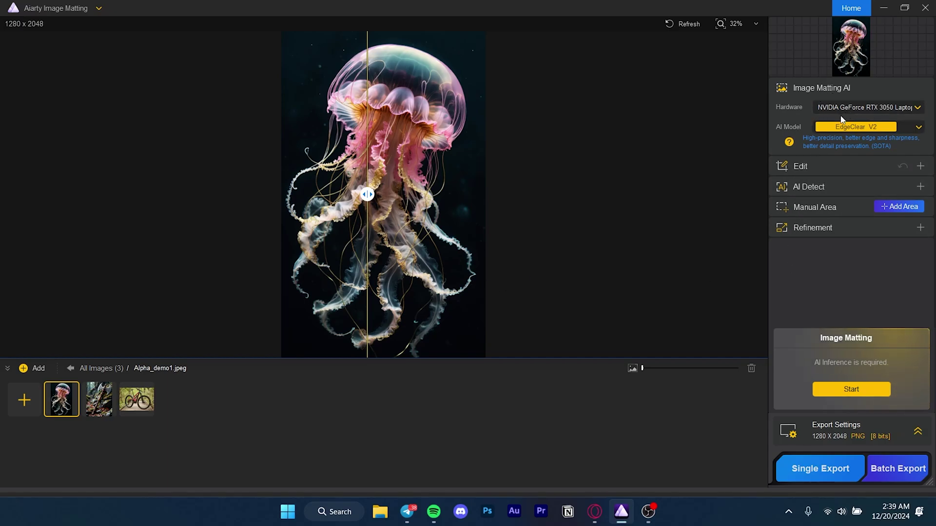
# Review the hardware and AI model choices available for image matting.
pyautogui.click(860, 107)
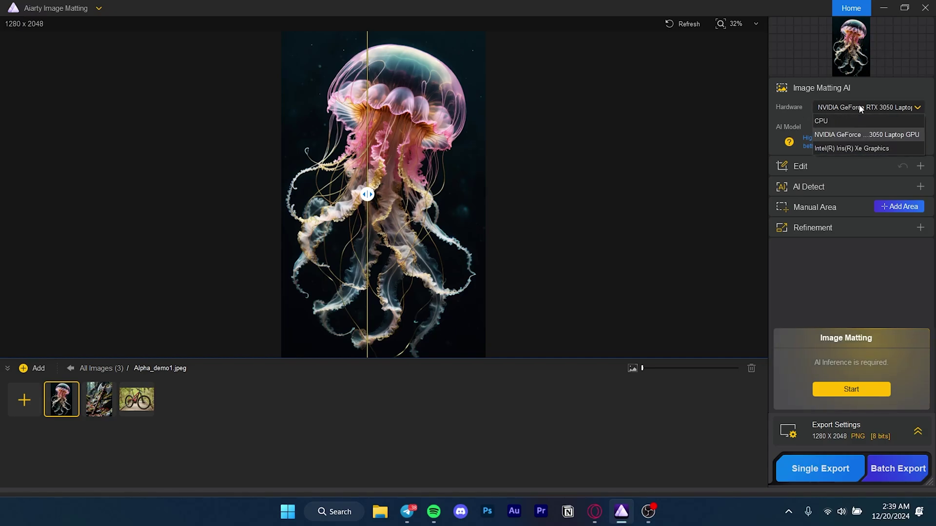
pyautogui.click(860, 106)
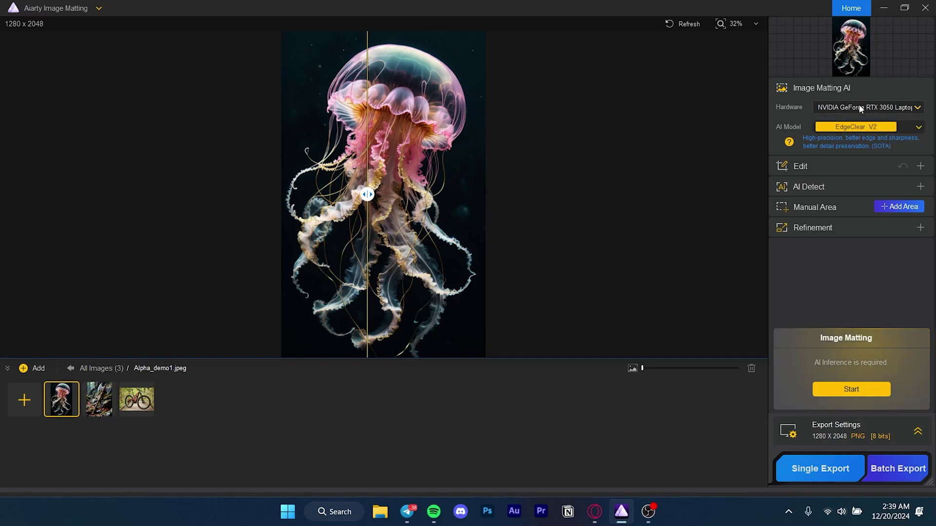
pyautogui.click(914, 129)
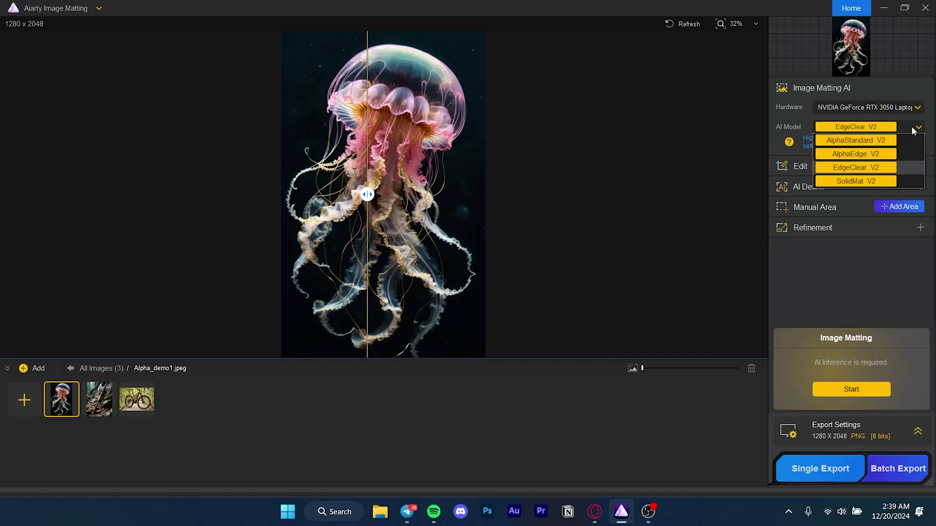
pyautogui.click(914, 130)
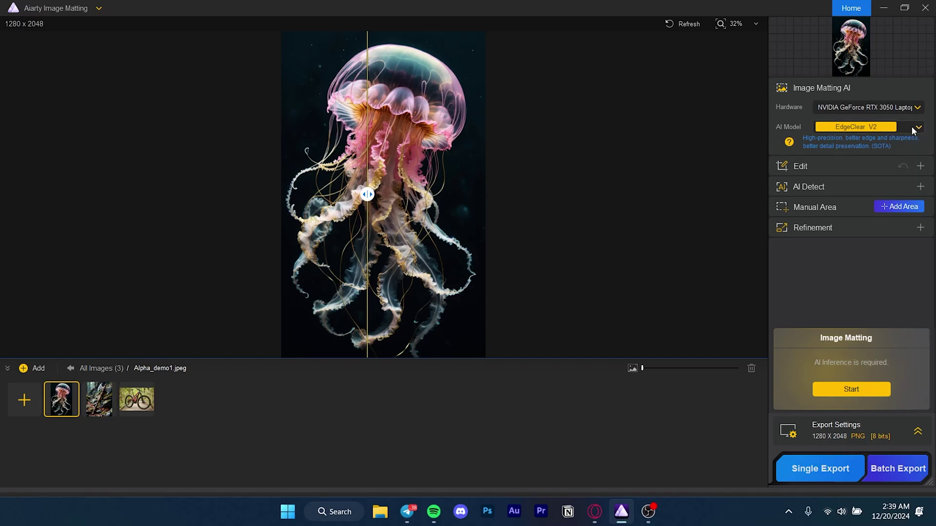
# Examine the Edit settings for the jellyfish image, including the AI Enhance models, upscale factors, rotation, flip and crop options.
pyautogui.click(852, 167)
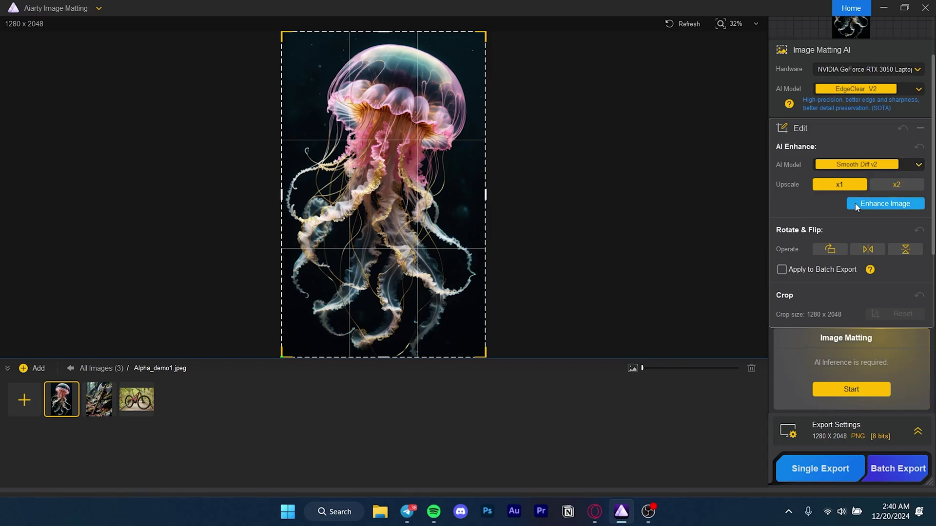
pyautogui.scroll(-1, 821, 233)
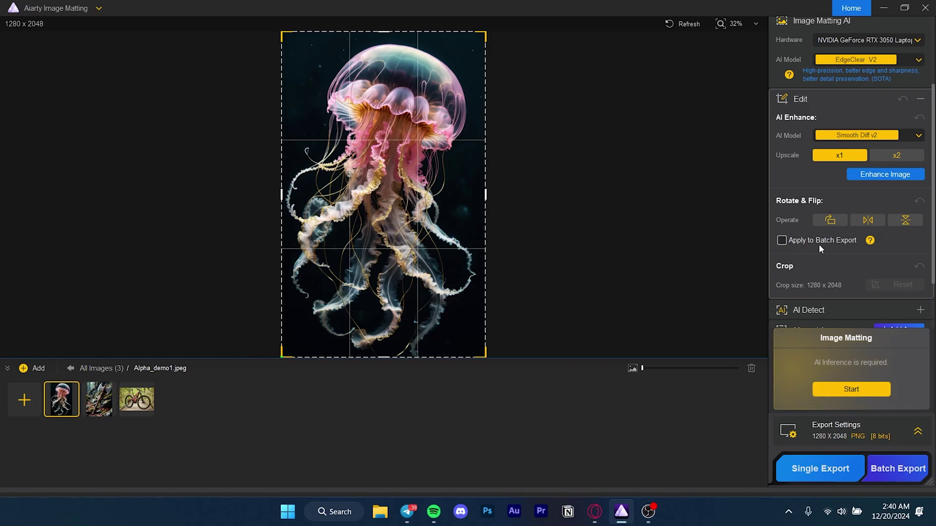
pyautogui.scroll(-1, 813, 264)
pyautogui.scroll(3, 829, 219)
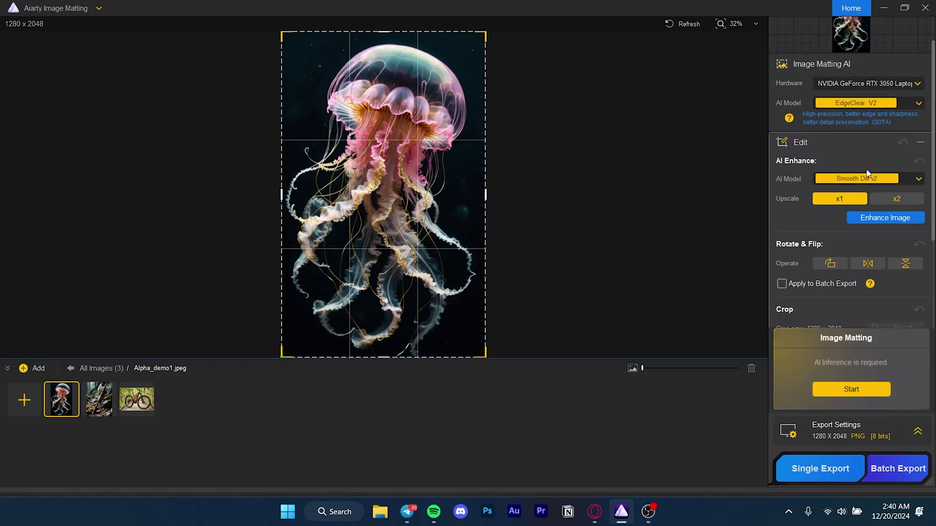
pyautogui.click(917, 181)
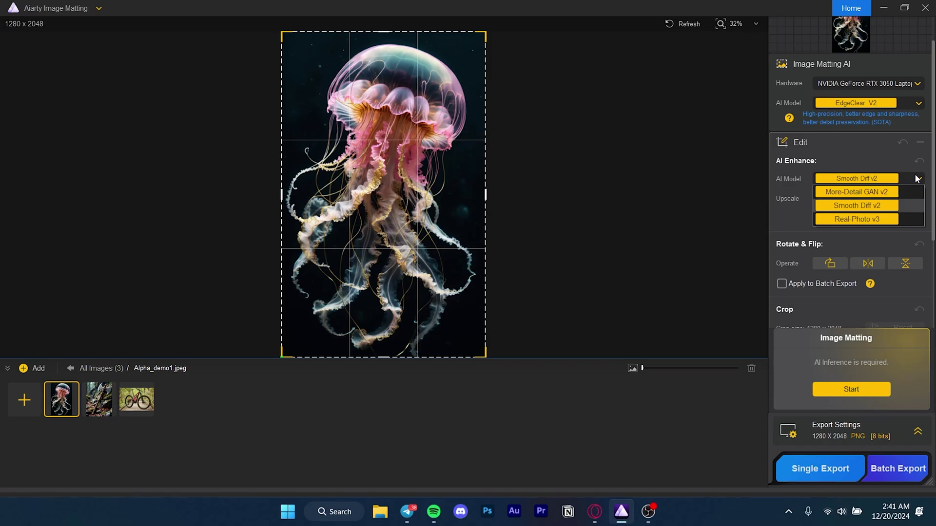
pyautogui.click(917, 179)
pyautogui.click(917, 179)
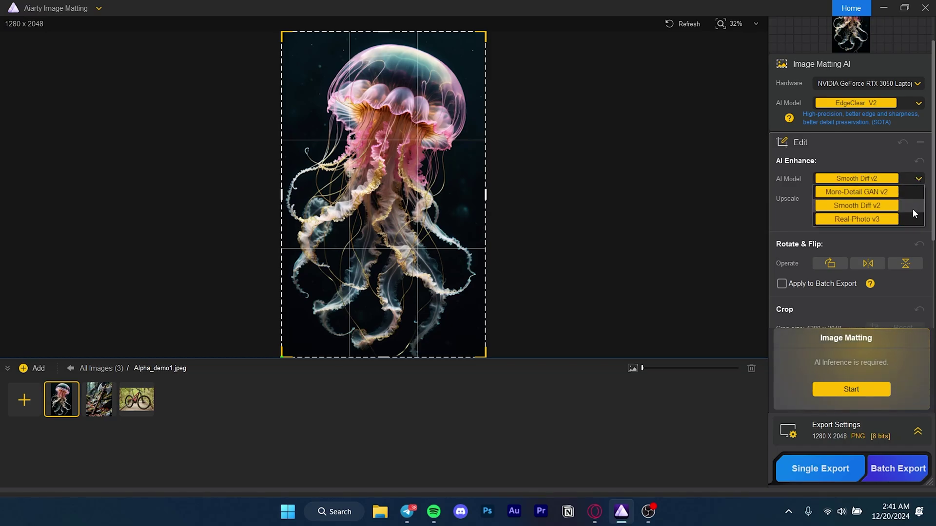
pyautogui.click(919, 179)
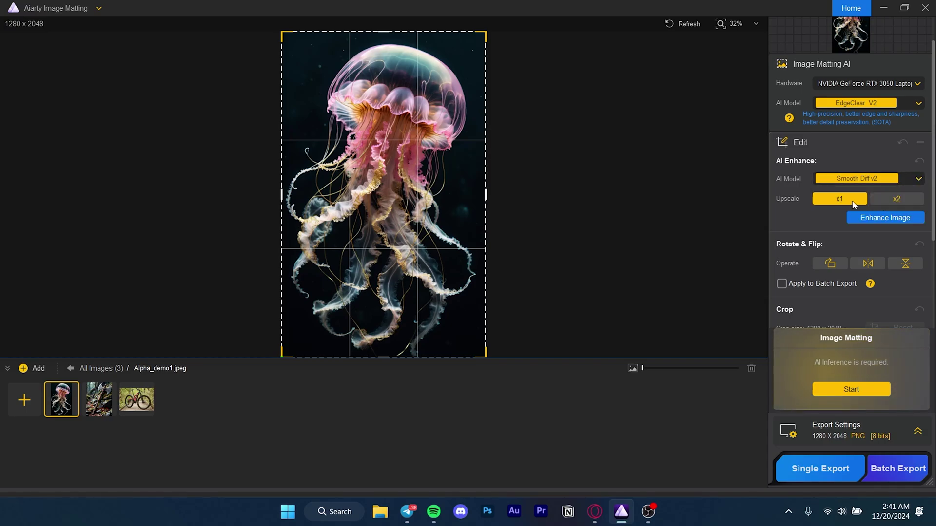
pyautogui.click(883, 202)
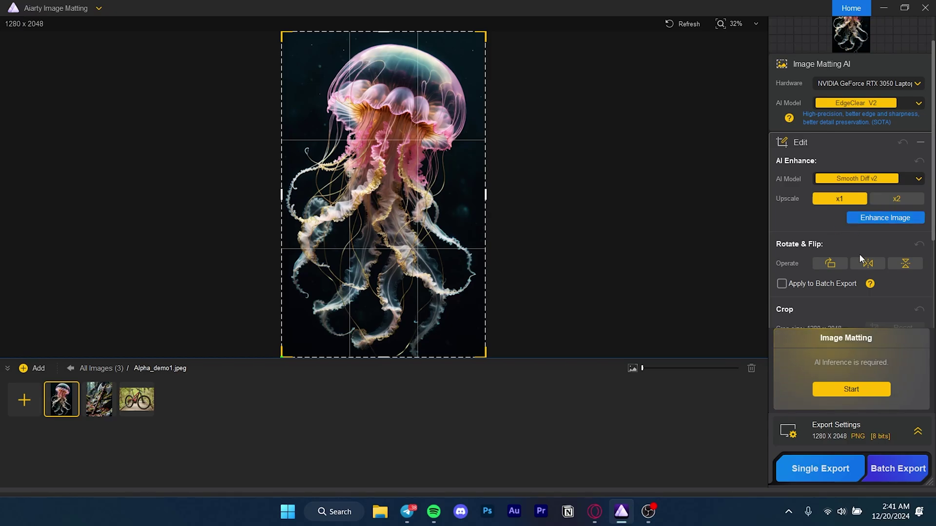
# Rotate the jellyfish image in quarter turns through a full circle, and close the Edit settings.
pyautogui.click(827, 263)
pyautogui.click(833, 264)
pyautogui.click(835, 263)
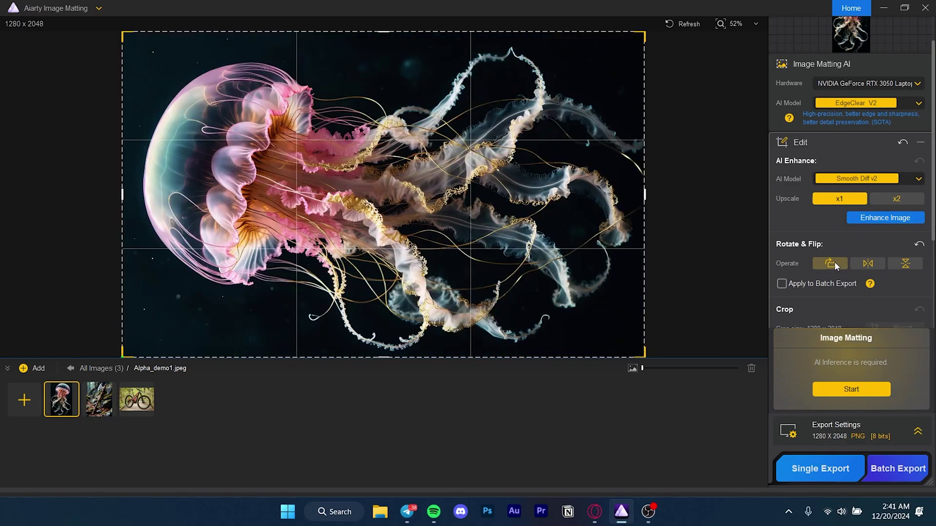
pyautogui.click(834, 263)
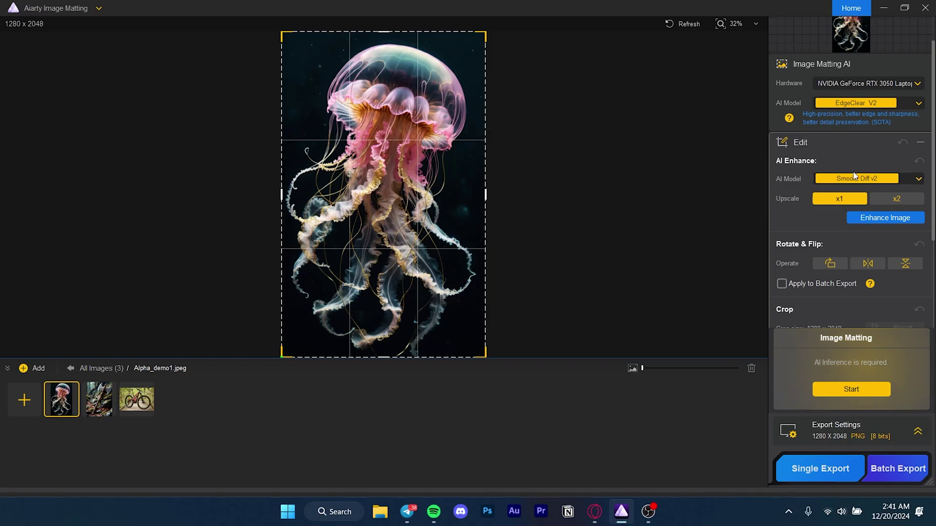
pyautogui.click(920, 142)
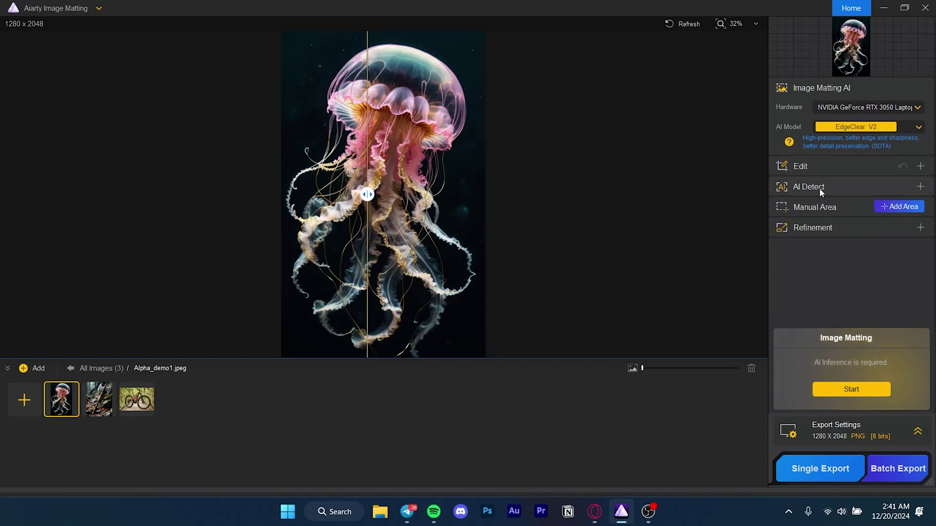
# Run AI detection on the jellyfish image, select the Animal area, and add a manual area around the jellyfish's bell and upper arms.
pyautogui.click(859, 189)
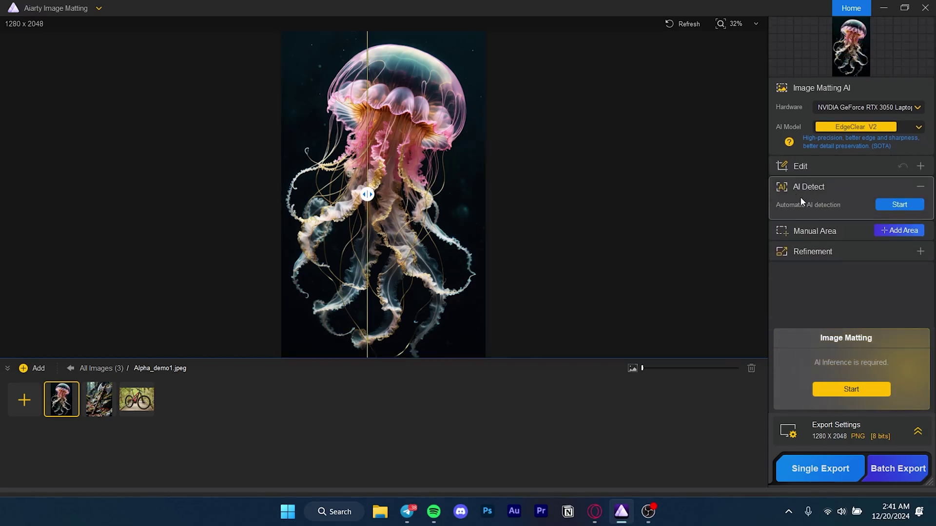
pyautogui.click(909, 207)
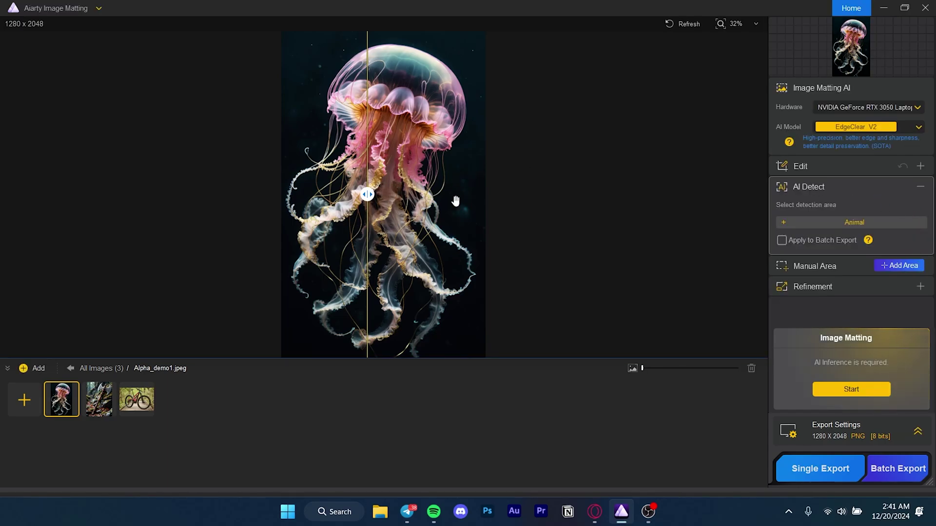
pyautogui.click(815, 218)
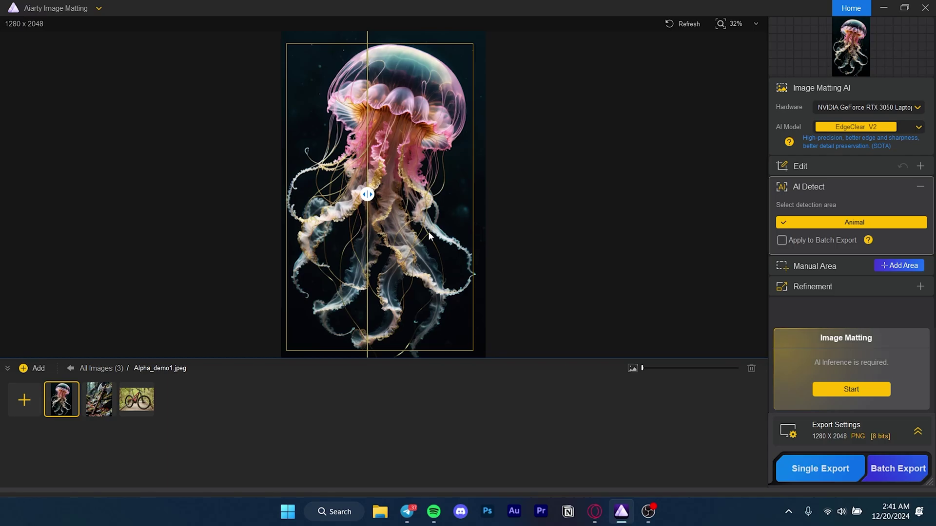
pyautogui.click(809, 187)
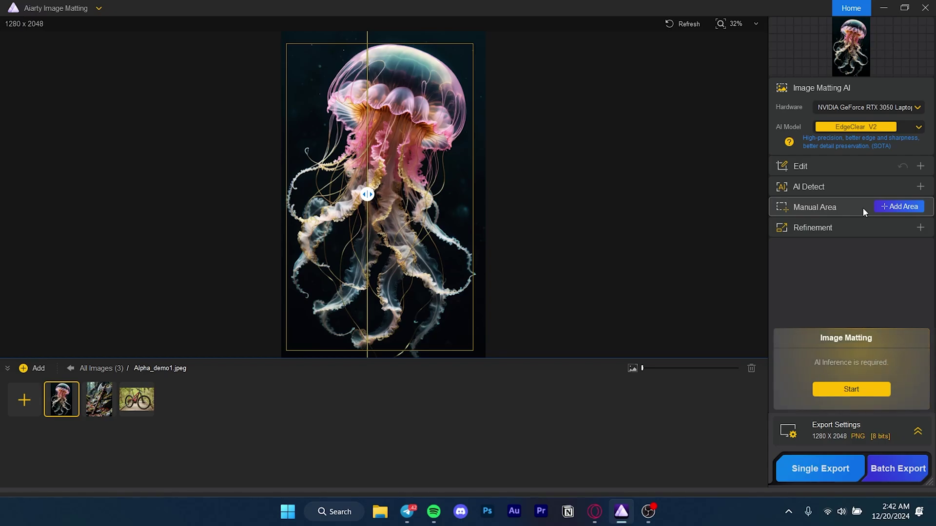
pyautogui.click(889, 206)
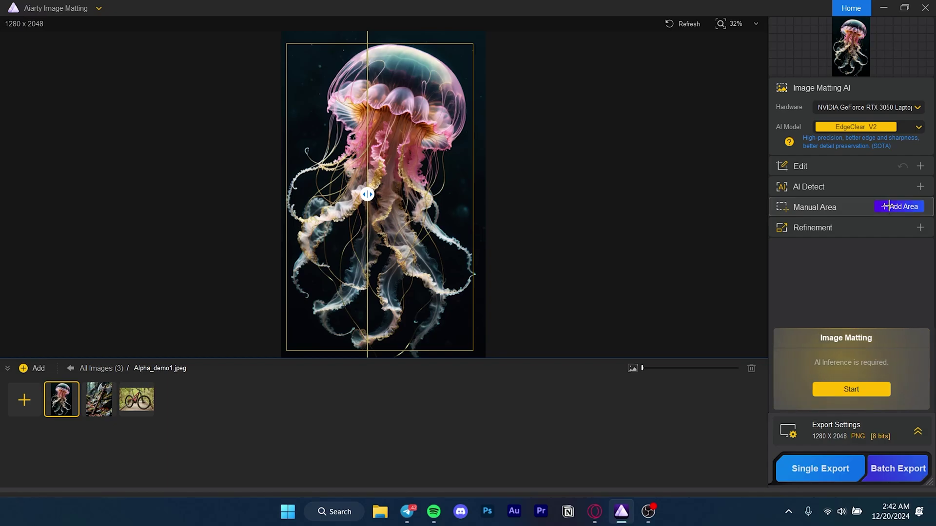
pyautogui.moveTo(322, 75); pyautogui.dragTo(462, 183)
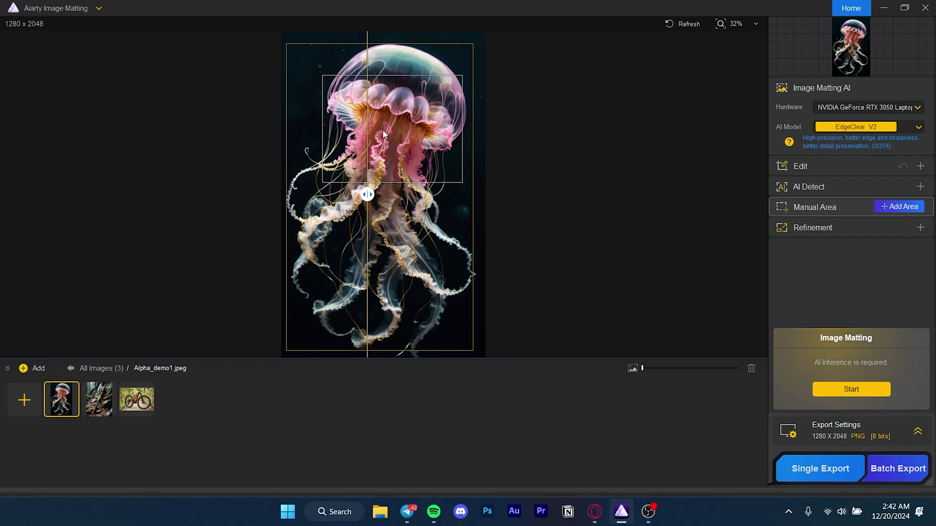
# Review the refinement options and the export format, level and output path settings.
pyautogui.click(814, 228)
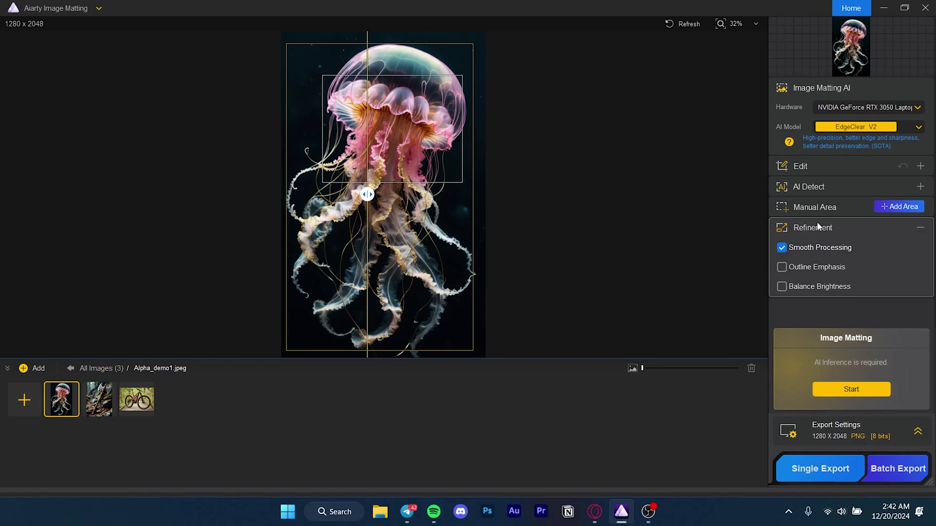
pyautogui.click(831, 227)
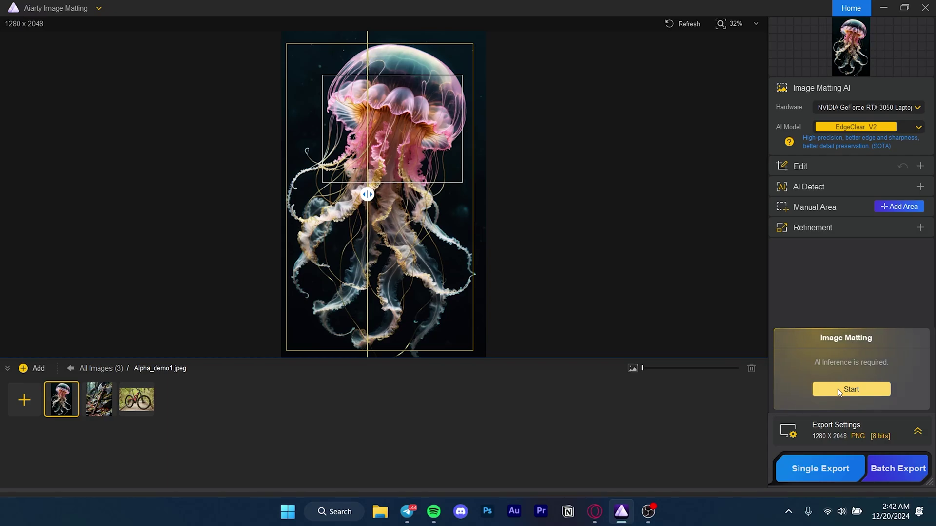
pyautogui.click(918, 431)
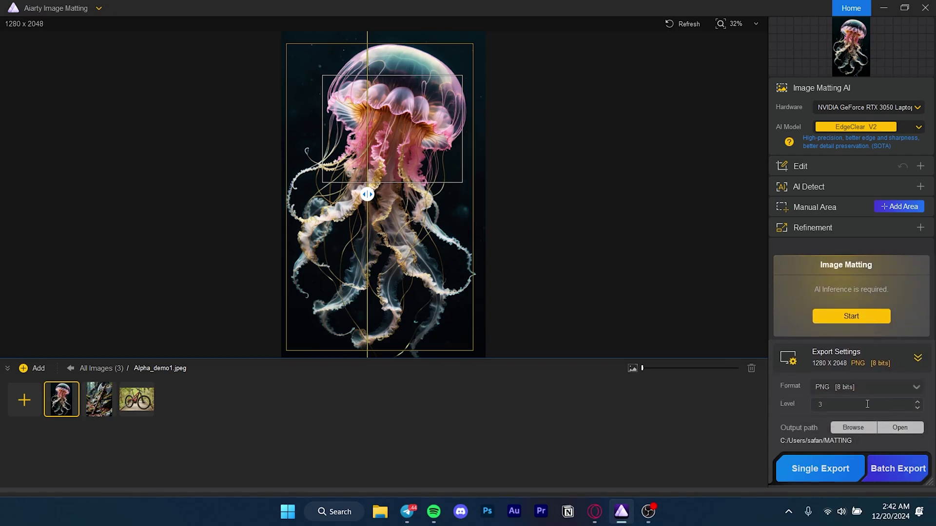
pyautogui.click(917, 359)
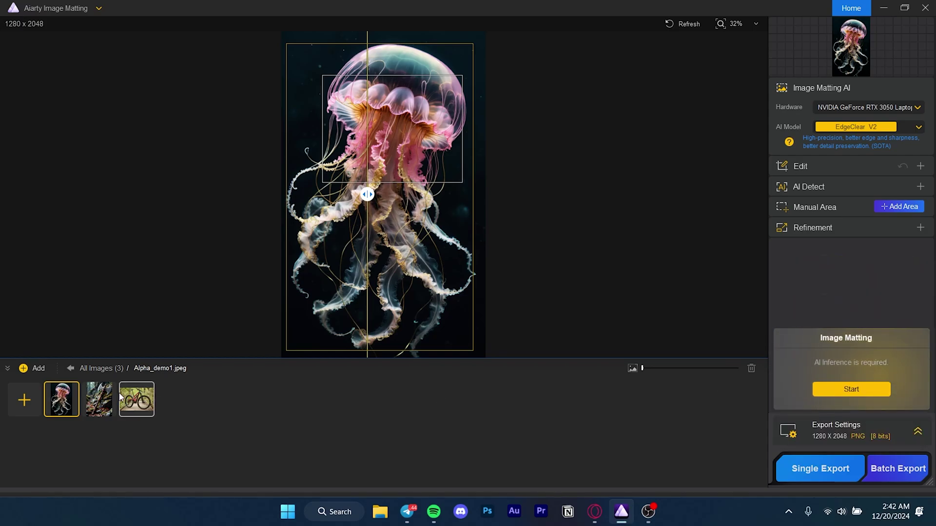
# Import mpv-shot0001.jpg from the Documents Screenshots folder and shift the comparison divider on its preview.
pyautogui.click(20, 400)
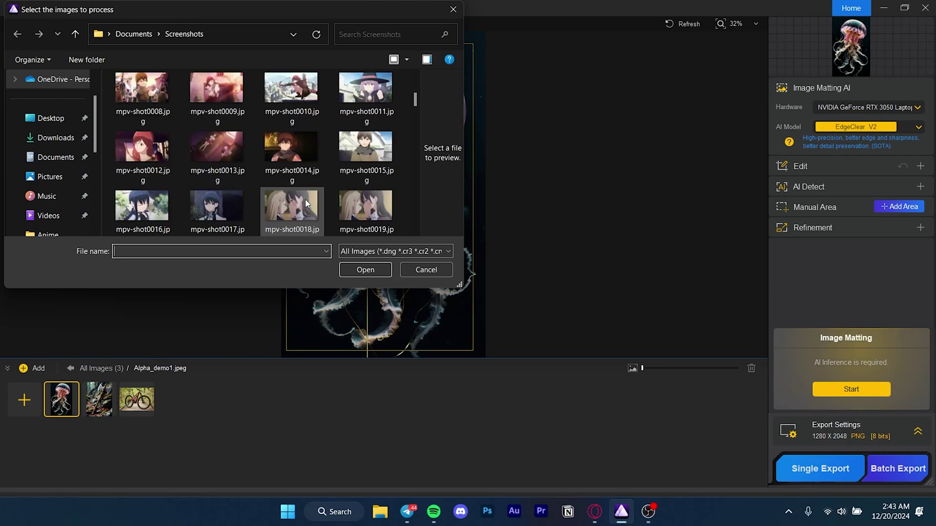
pyautogui.doubleClick(223, 122)
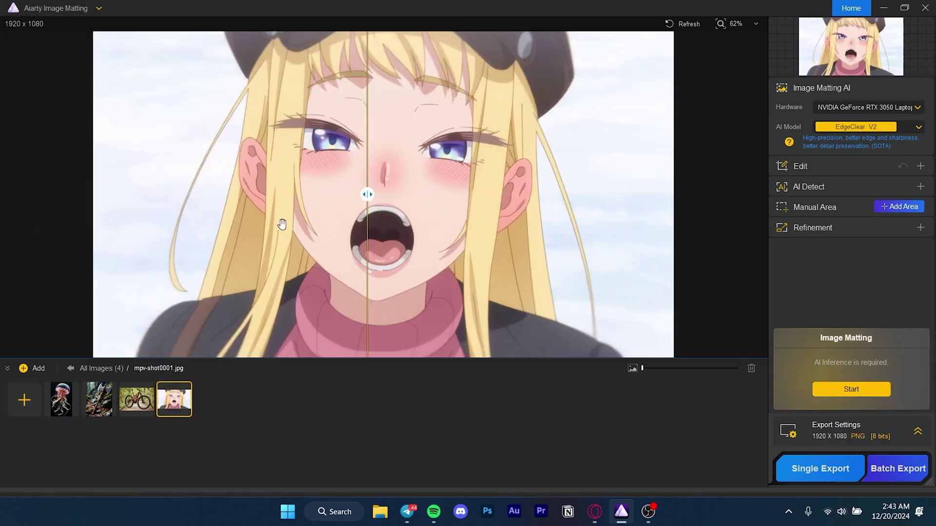
pyautogui.moveTo(368, 195); pyautogui.dragTo(324, 258)
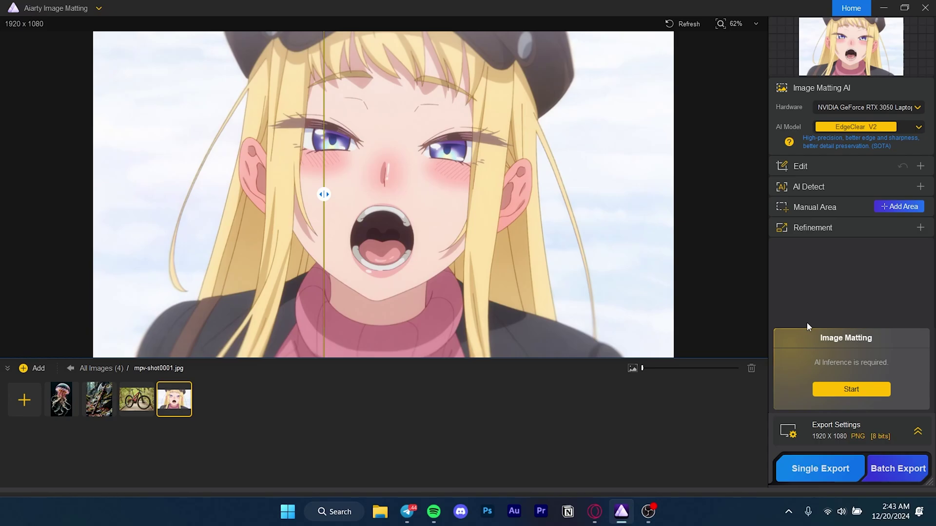
# Run AI detection on the anime screenshot and select the Human, BodyPart and Clothing Or Accessory areas.
pyautogui.click(838, 191)
pyautogui.click(901, 204)
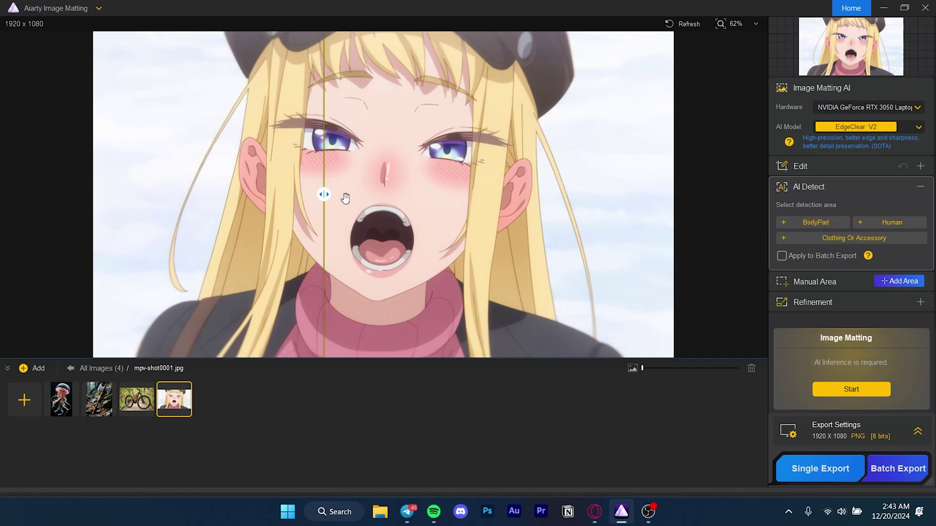
pyautogui.moveTo(324, 195); pyautogui.dragTo(359, 217)
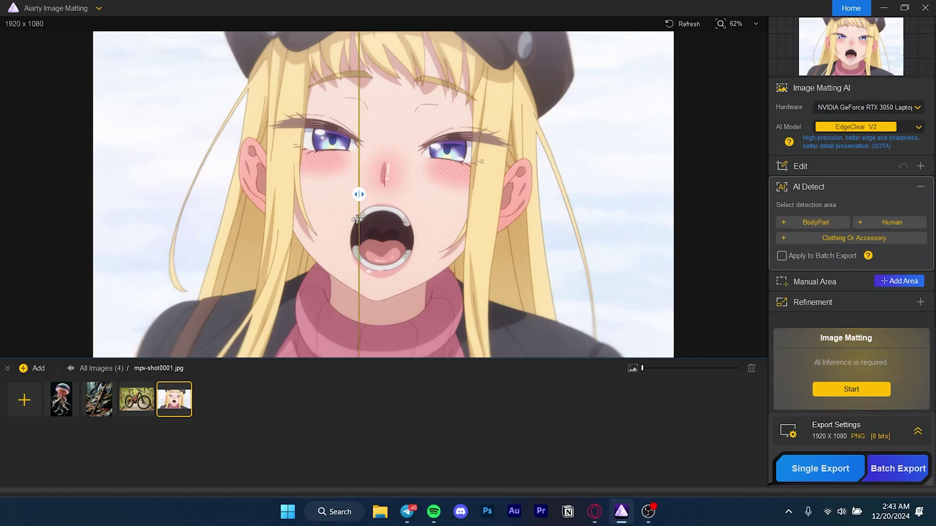
pyautogui.click(890, 223)
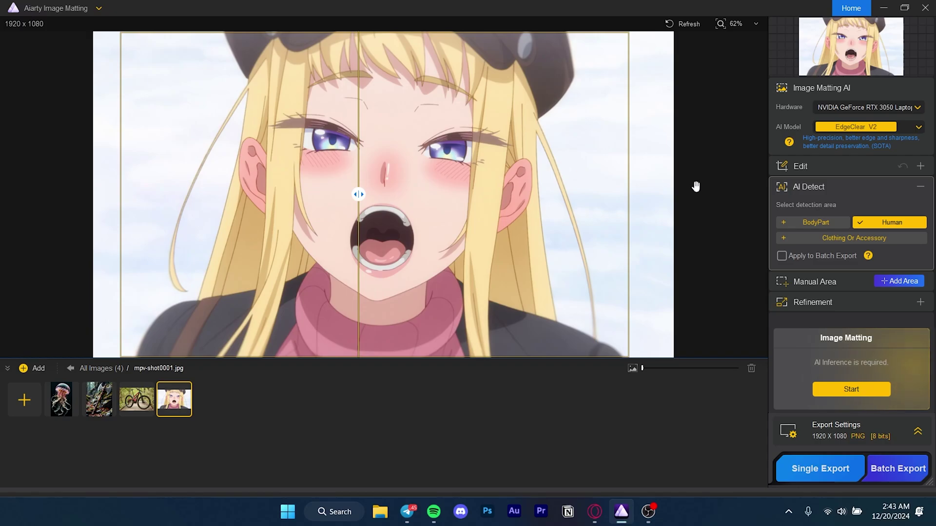
pyautogui.click(813, 223)
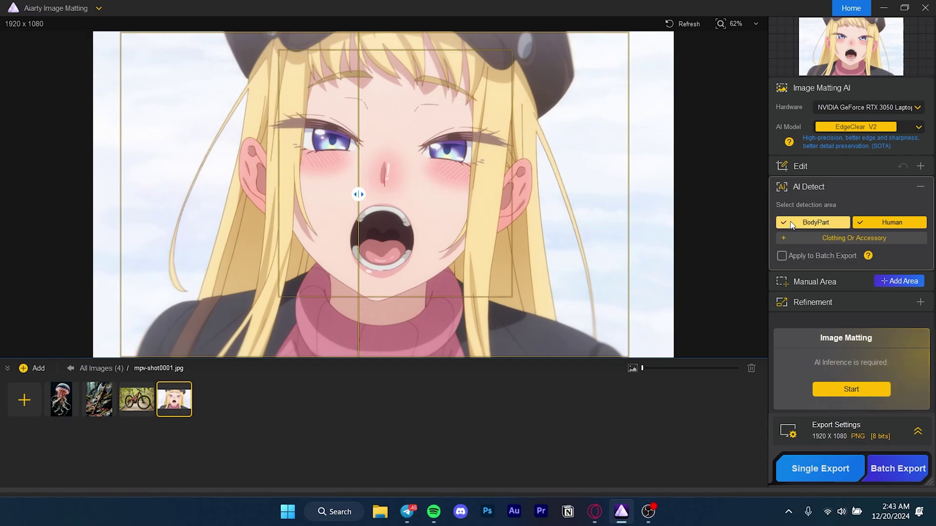
pyautogui.click(834, 239)
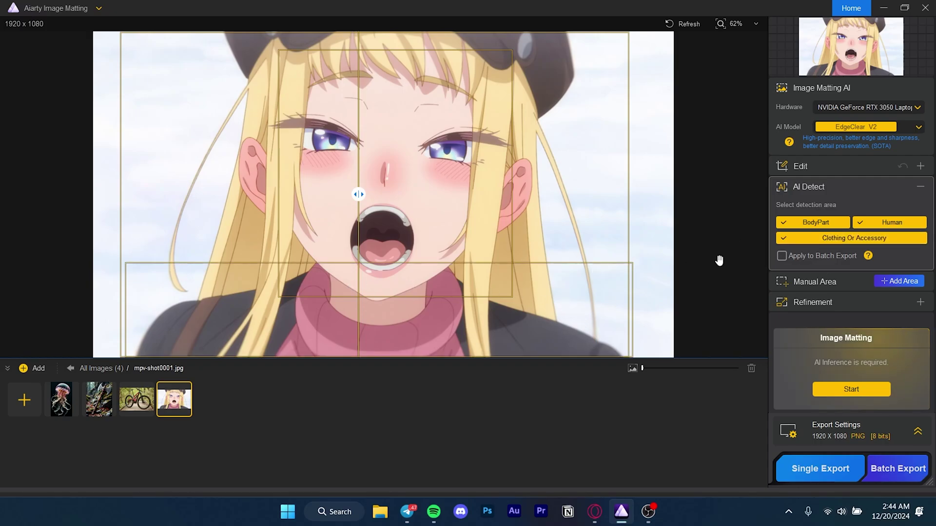
pyautogui.click(920, 187)
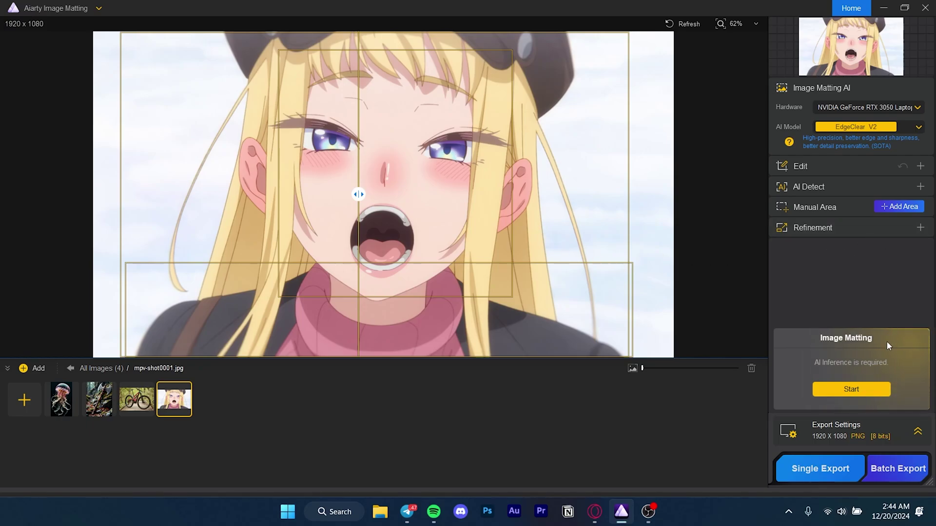
# Run the image matting on the anime screenshot, and compare the transparent cutout and the mask with the original.
pyautogui.click(871, 389)
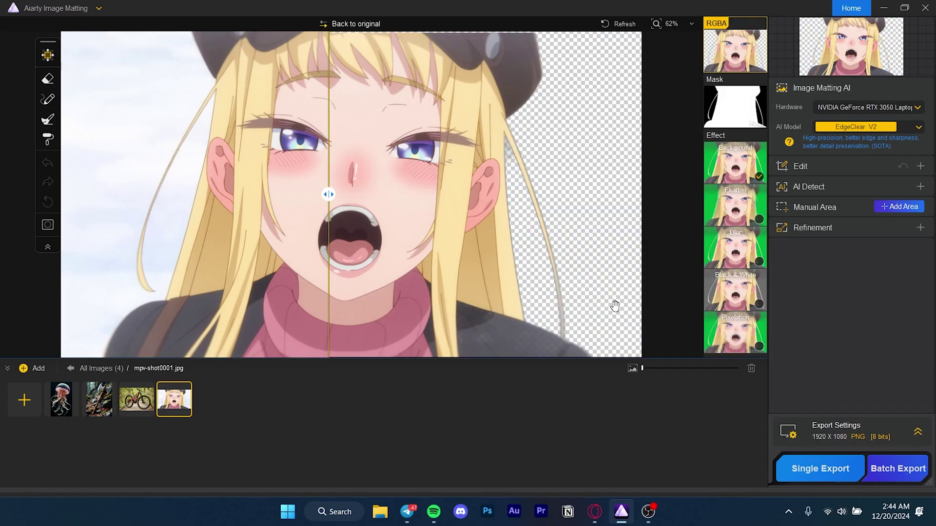
pyautogui.moveTo(329, 195); pyautogui.dragTo(357, 278)
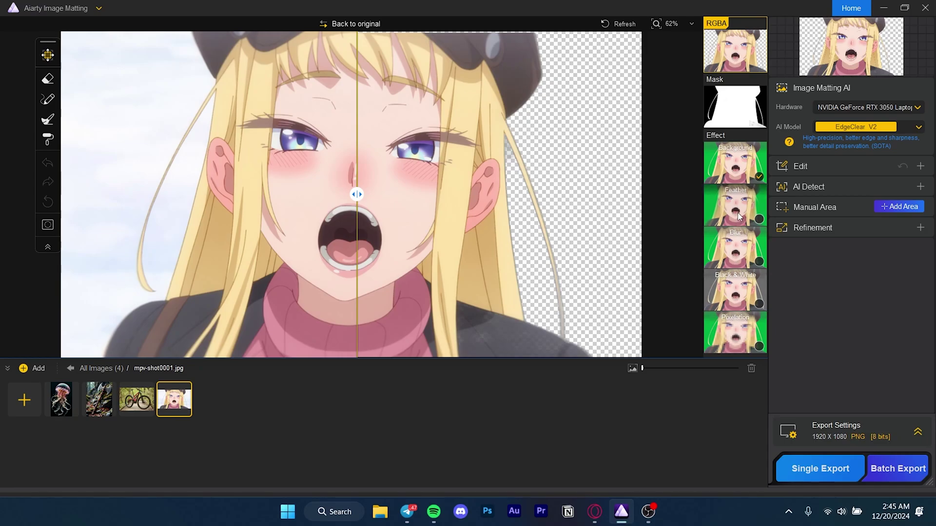
pyautogui.click(740, 103)
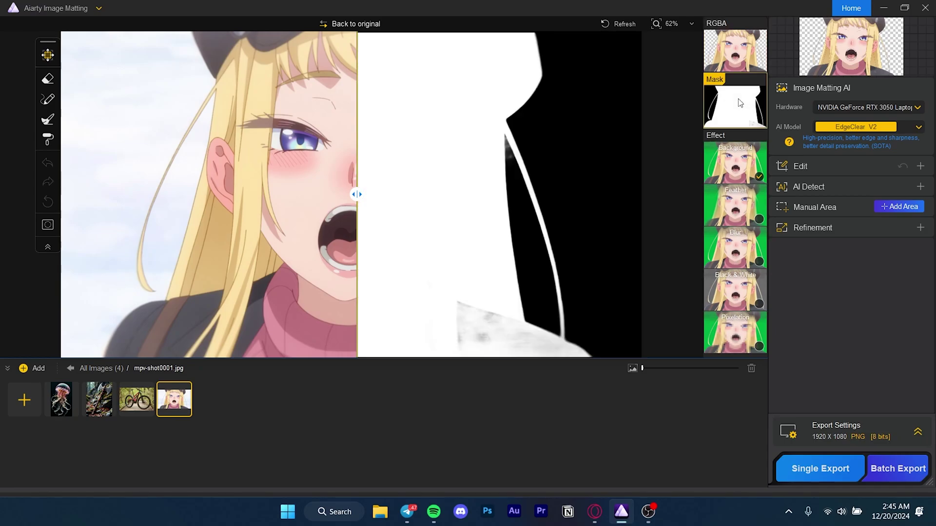
pyautogui.moveTo(357, 194); pyautogui.dragTo(396, 326)
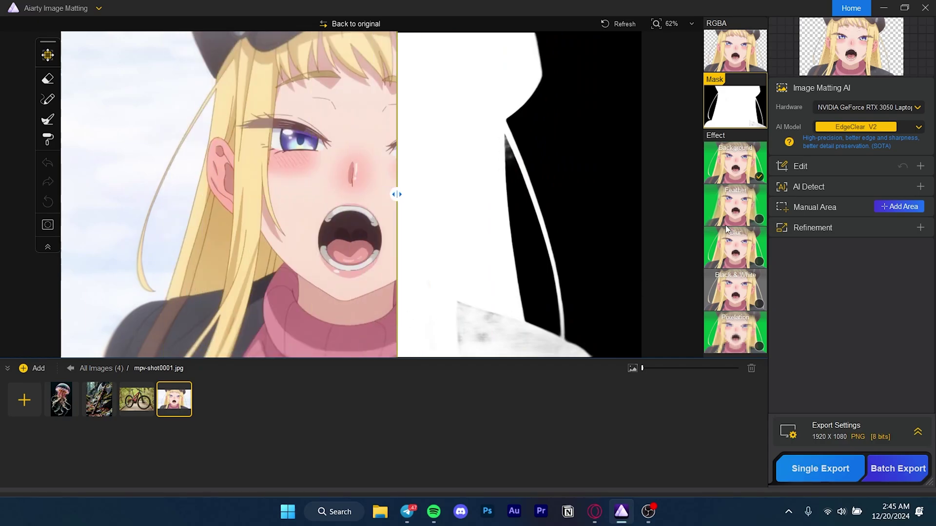
# Preview the Background effect with the Aiarty and Ai sample pictures behind the character, and clear the background image history.
pyautogui.click(726, 163)
pyautogui.moveTo(406, 203); pyautogui.dragTo(140, 210)
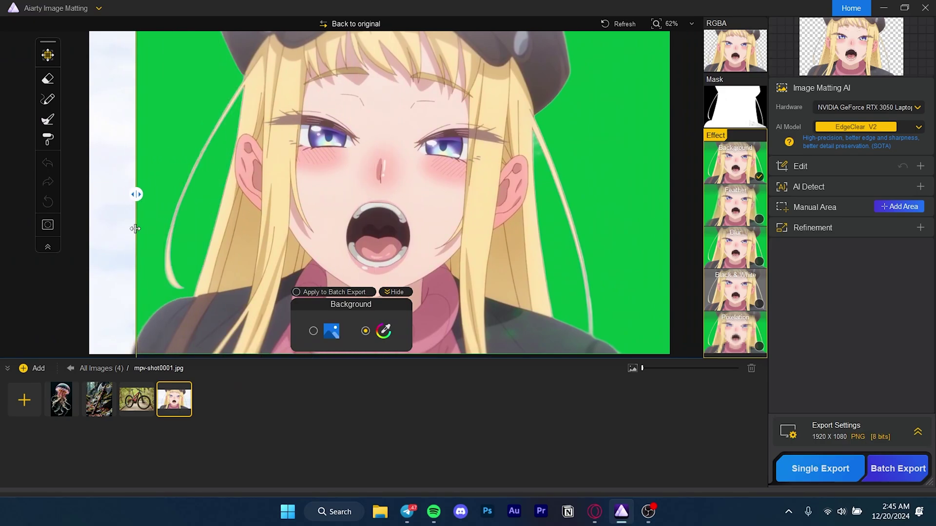
pyautogui.click(326, 334)
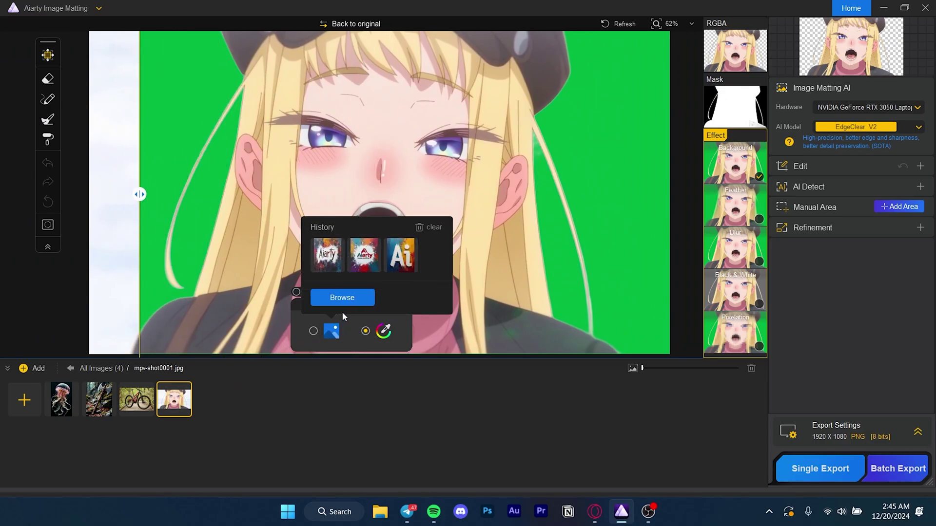
pyautogui.click(336, 266)
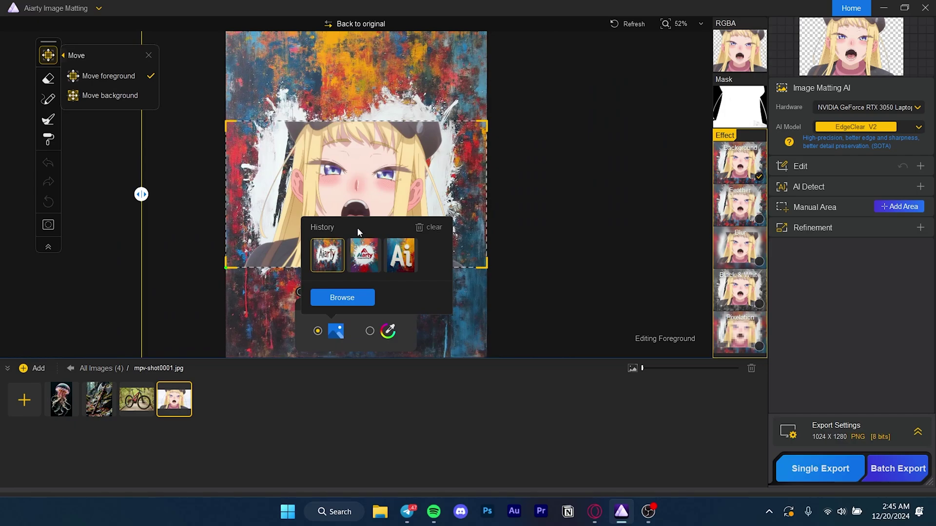
pyautogui.click(406, 256)
pyautogui.click(437, 228)
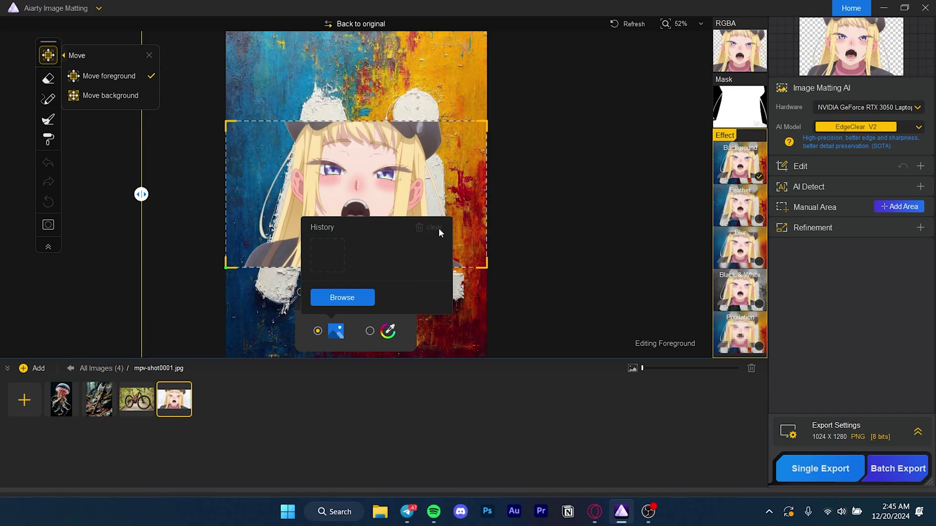
# Switch the background back to solid green, move the foreground slightly and back, and turn off the Background effect.
pyautogui.click(390, 332)
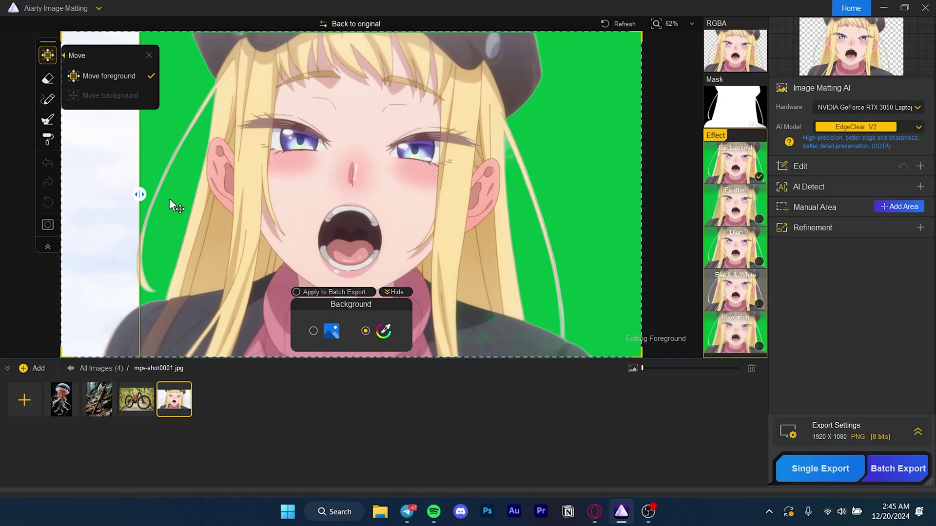
pyautogui.moveTo(140, 193); pyautogui.dragTo(40, 194)
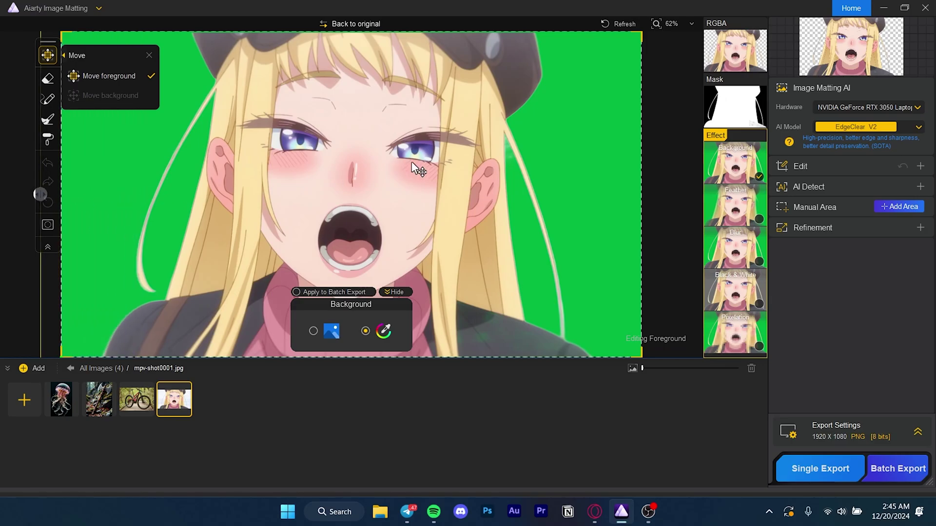
pyautogui.moveTo(475, 174); pyautogui.dragTo(469, 183)
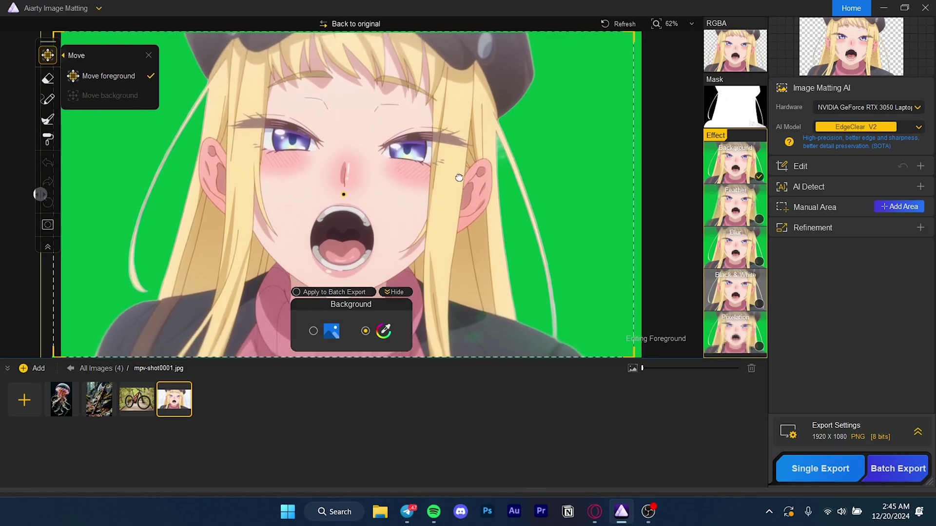
pyautogui.moveTo(458, 178); pyautogui.dragTo(466, 179)
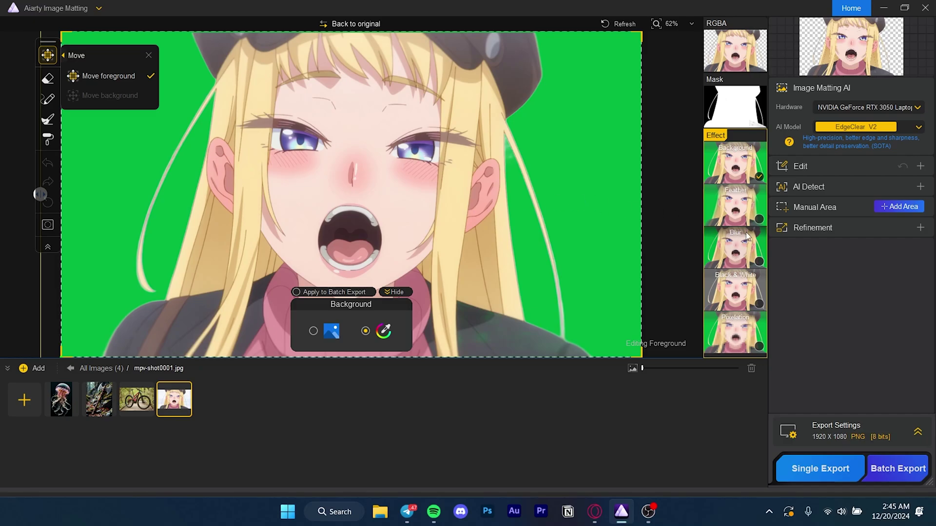
pyautogui.click(757, 178)
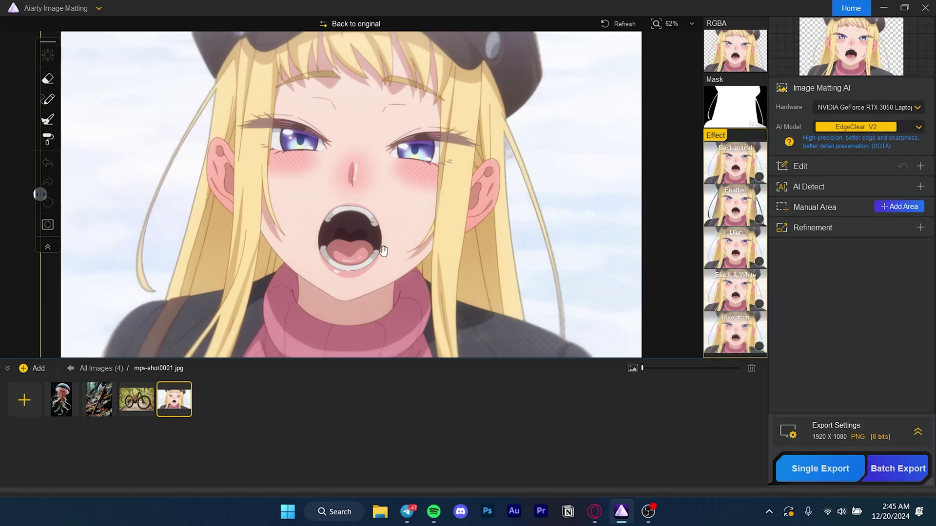
# Enable the Blur effect and try different blur styles on the subject.
pyautogui.click(758, 262)
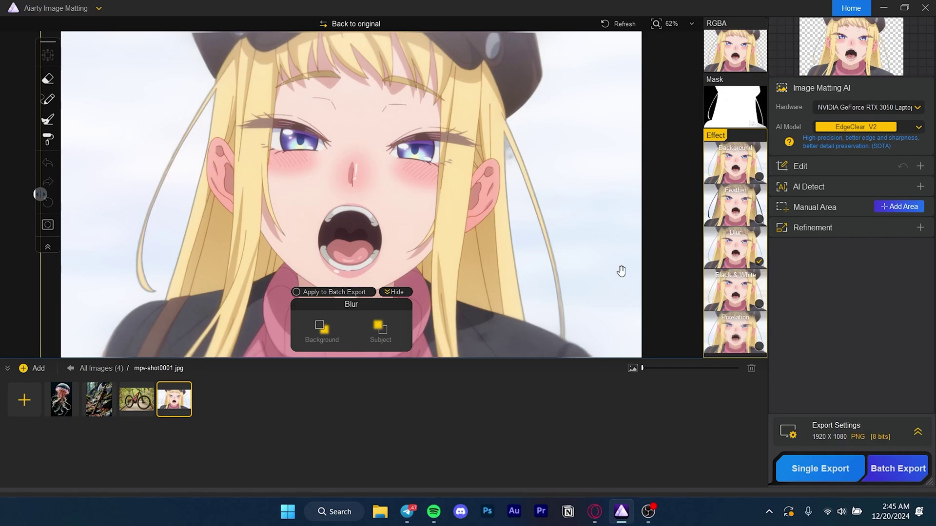
pyautogui.click(385, 331)
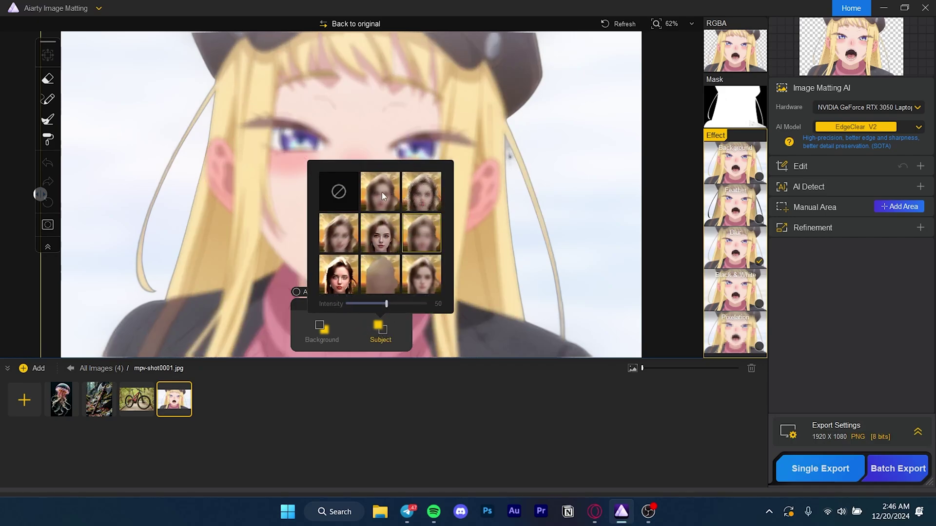
pyautogui.click(382, 195)
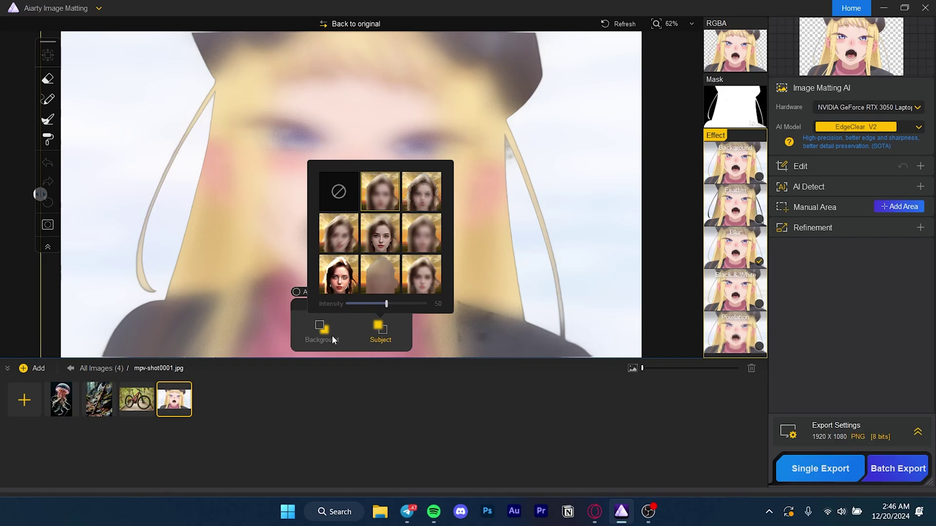
pyautogui.click(422, 273)
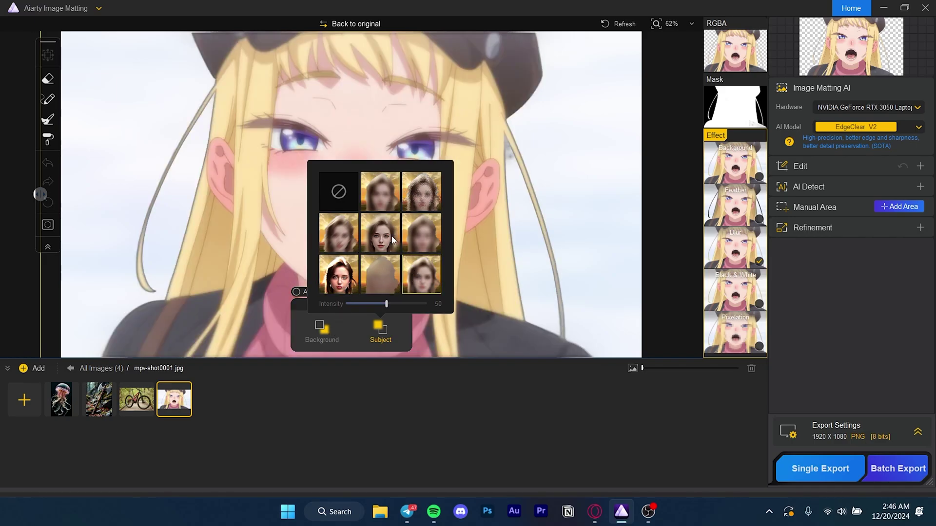
# Try several blur styles on the background, and remove the blur from the image.
pyautogui.click(323, 329)
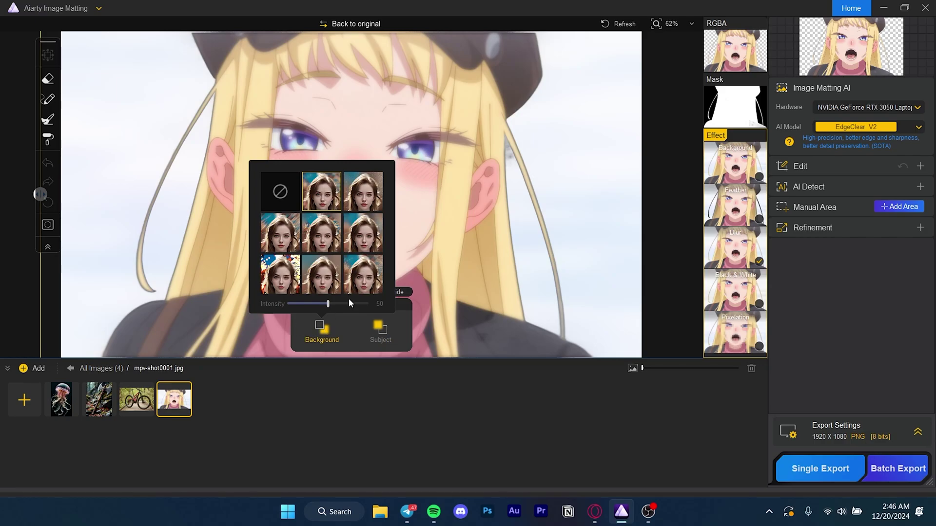
pyautogui.click(377, 201)
pyautogui.click(335, 204)
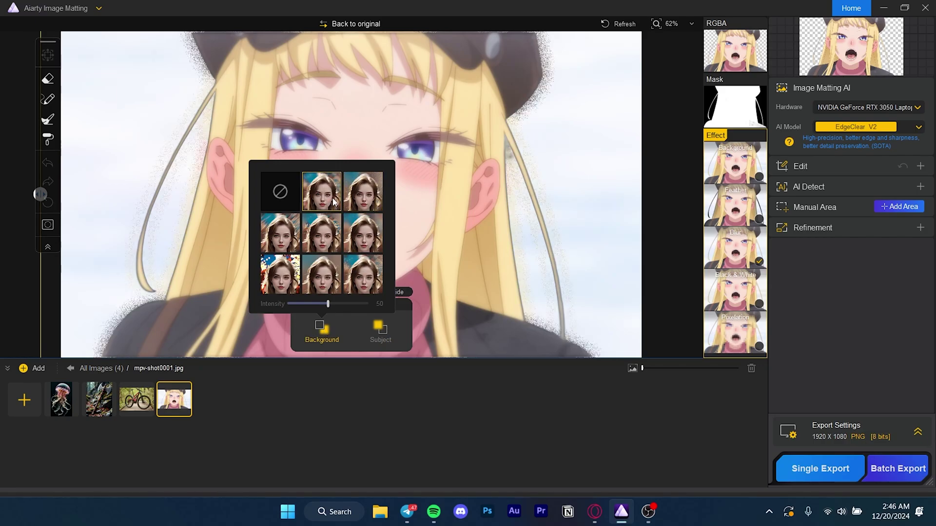
pyautogui.click(355, 230)
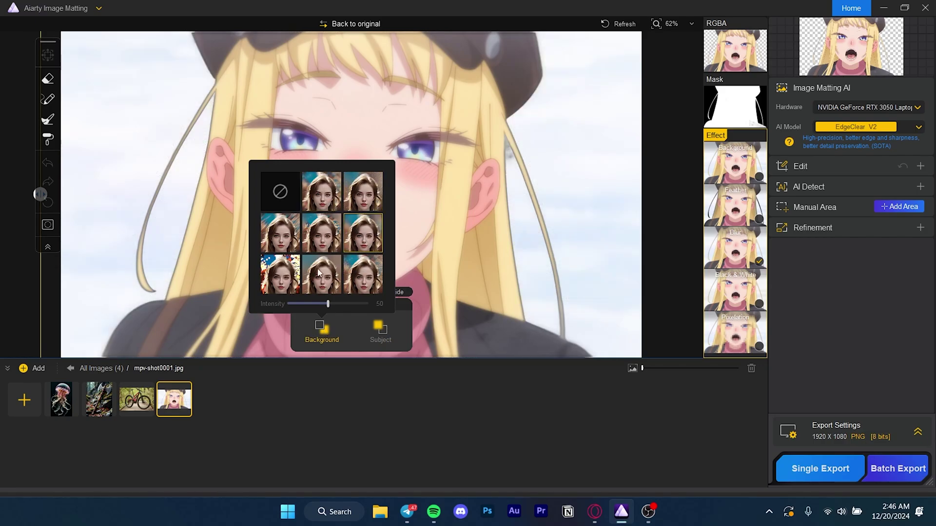
pyautogui.click(284, 195)
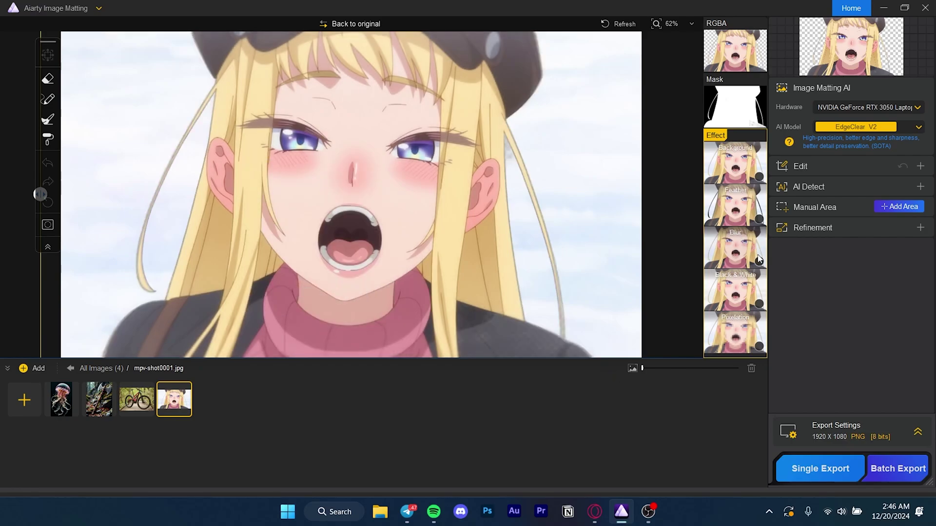
# Enable the Black & White effect, apply partial grayscale to the subject and set the background's GrayScale to 0.
pyautogui.click(758, 305)
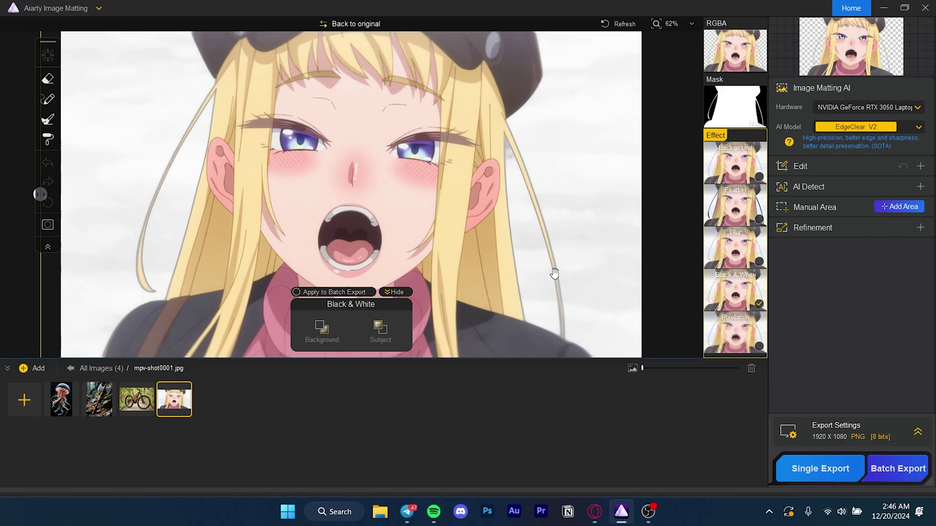
pyautogui.click(381, 329)
pyautogui.click(327, 328)
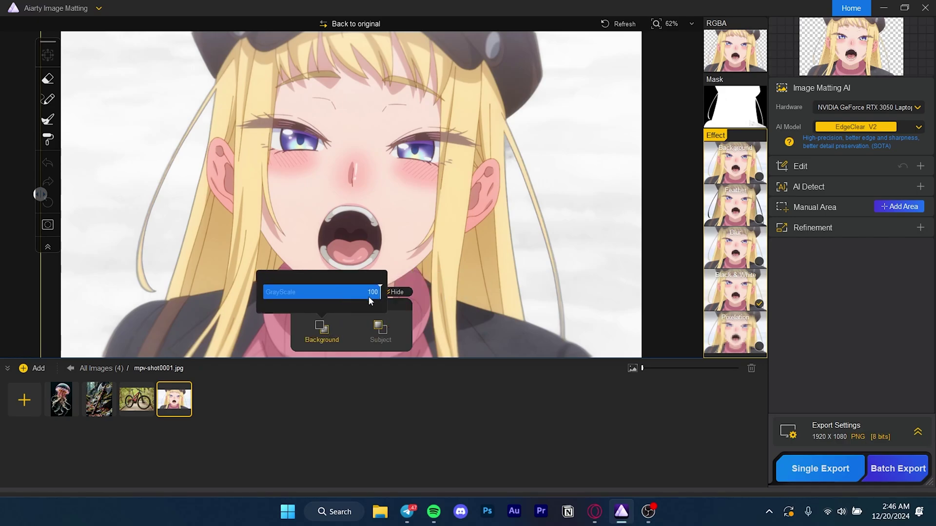
pyautogui.click(366, 329)
pyautogui.moveTo(355, 300); pyautogui.dragTo(408, 301)
pyautogui.click(329, 325)
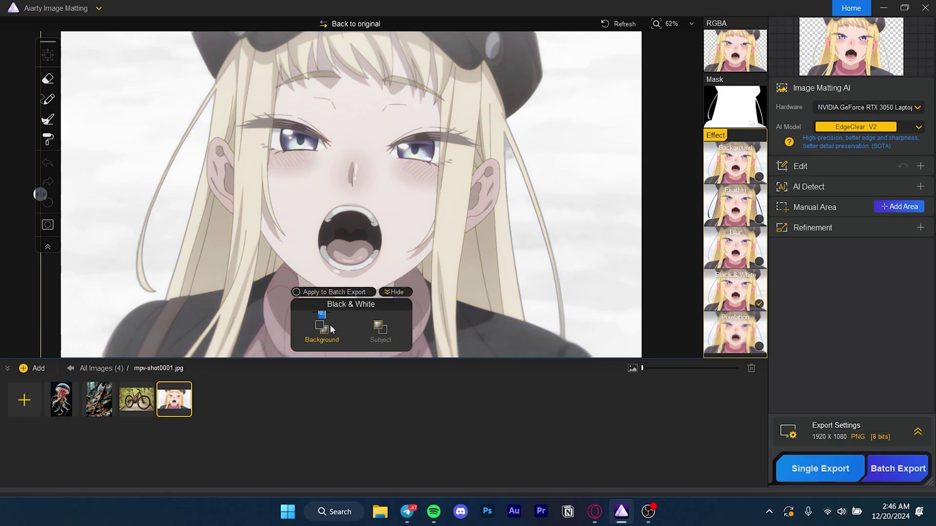
pyautogui.moveTo(338, 290); pyautogui.dragTo(255, 292)
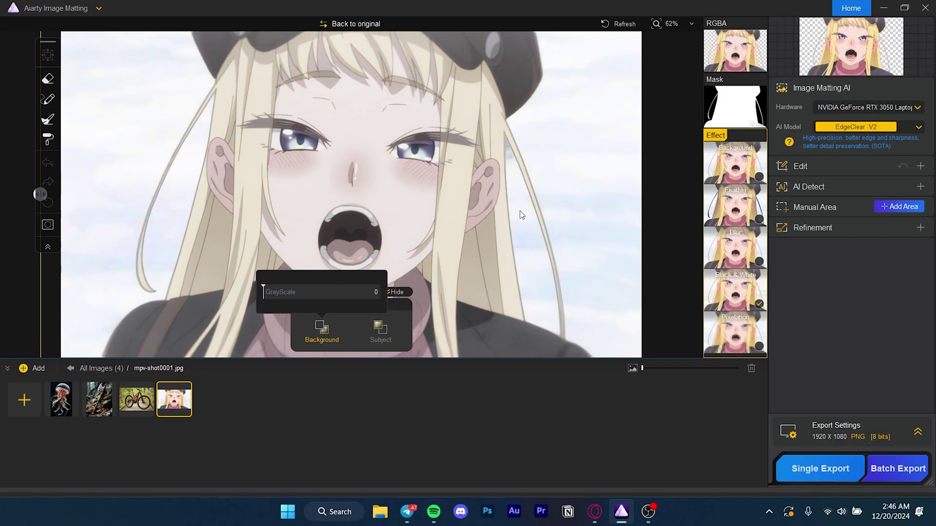
# Lower the subject's GrayScale in the Black & White effect and set the background's GrayScale to 77.
pyautogui.click(381, 329)
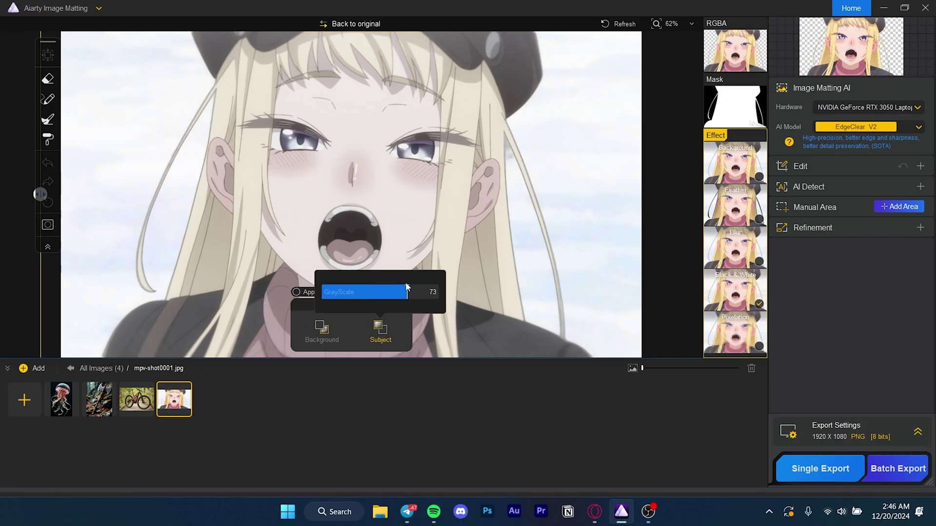
pyautogui.moveTo(408, 291); pyautogui.dragTo(381, 299)
pyautogui.click(322, 328)
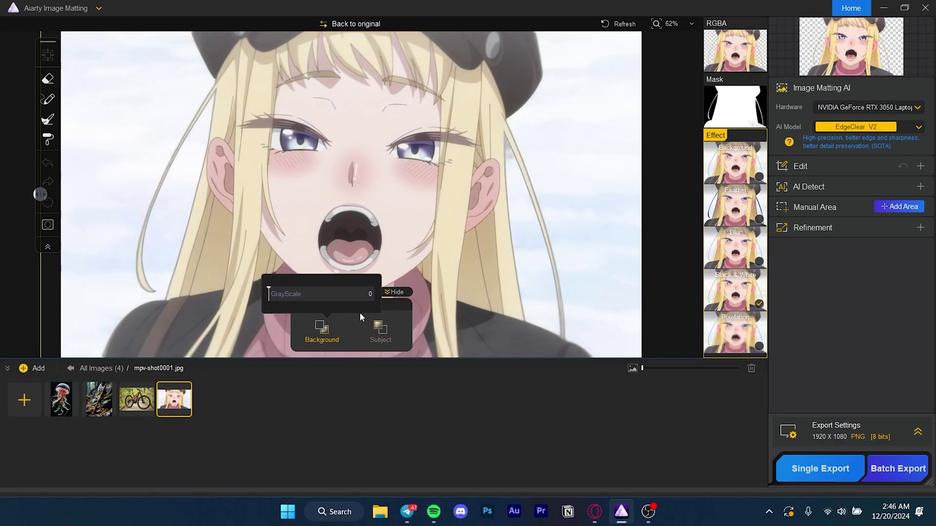
pyautogui.click(354, 292)
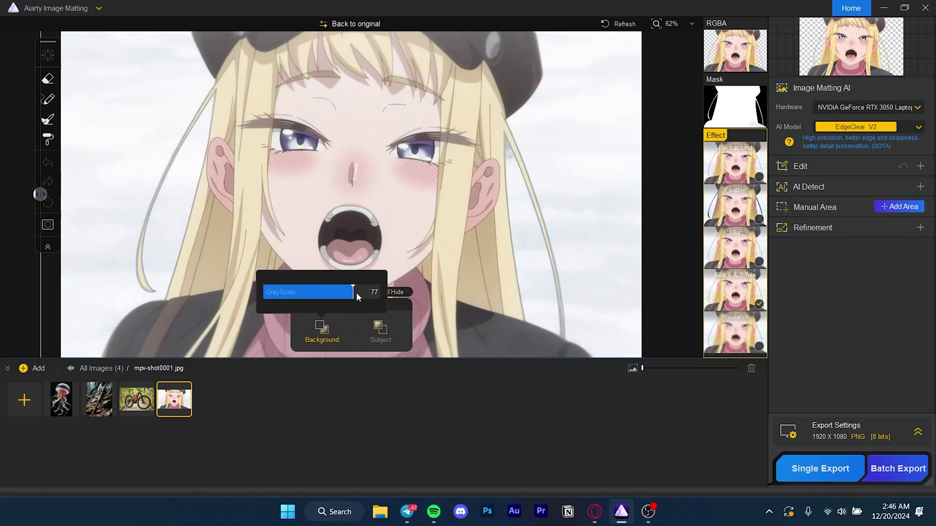
# Add the Pixelation effect to the image alongside Black & White.
pyautogui.click(759, 346)
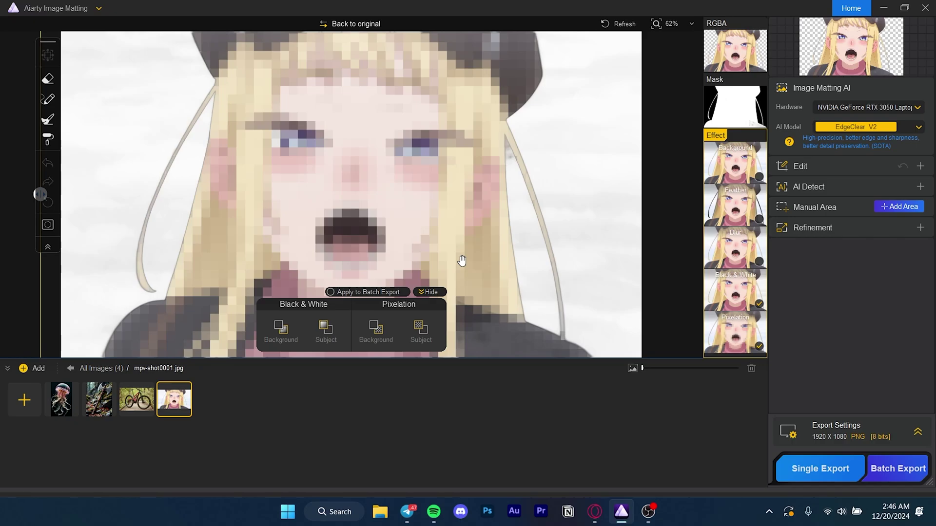
# Remove the Black & White and Pixelation effects from the anime image and show its transparent RGBA cutout.
pyautogui.click(738, 290)
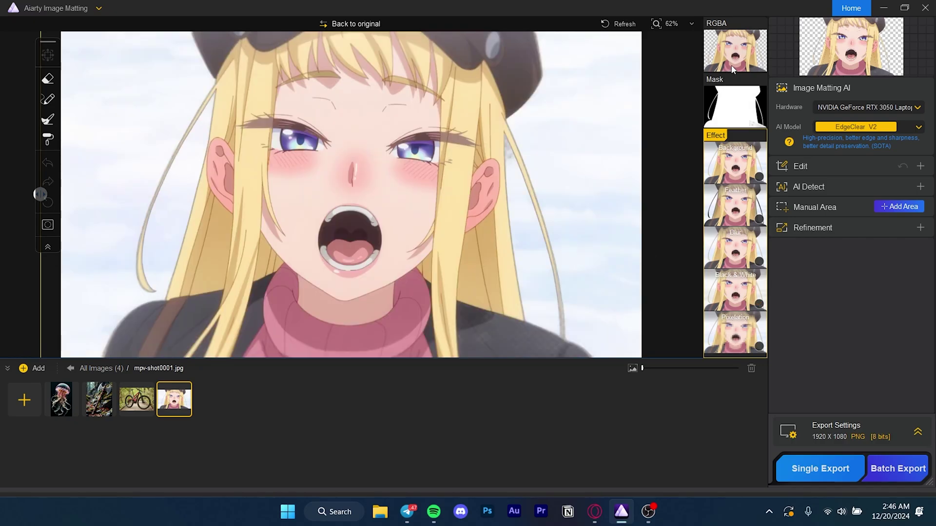
pyautogui.click(733, 69)
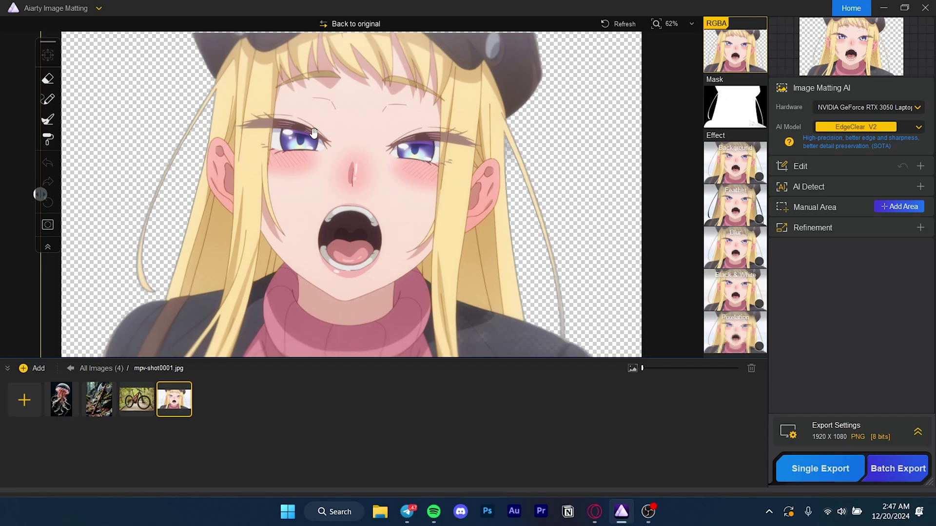
# Try an Eraser stroke on the anime character's face, and undo it.
pyautogui.click(47, 80)
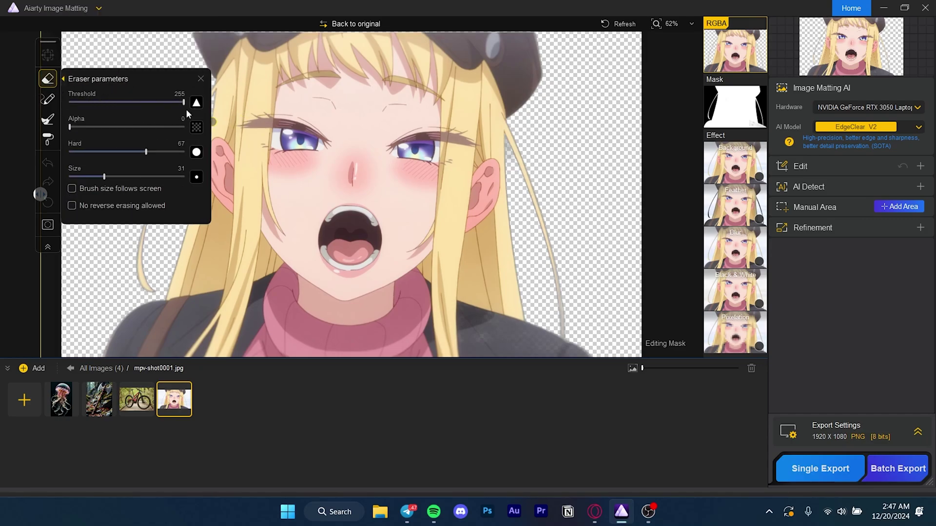
pyautogui.moveTo(184, 102)
pyautogui.mouseDown()
pyautogui.moveTo(142, 100)
pyautogui.moveTo(169, 109)
pyautogui.moveTo(127, 115)
pyautogui.moveTo(135, 117)
pyautogui.moveTo(103, 112)
pyautogui.moveTo(191, 126)
pyautogui.mouseUp()
pyautogui.moveTo(411, 191)
pyautogui.mouseDown()
pyautogui.moveTo(402, 238)
pyautogui.moveTo(432, 206)
pyautogui.moveTo(403, 198)
pyautogui.moveTo(423, 199)
pyautogui.mouseUp()
pyautogui.hotkey('ctrl', 'z')
# Set the Eraser threshold to 63 and erase around the lower end of the thin loose hair strand above the shoulder.
pyautogui.moveTo(179, 101)
pyautogui.mouseDown()
pyautogui.moveTo(89, 106)
pyautogui.moveTo(97, 105)
pyautogui.mouseUp()
pyautogui.moveTo(555, 328); pyautogui.dragTo(551, 326)
pyautogui.scroll(8, 551, 326)
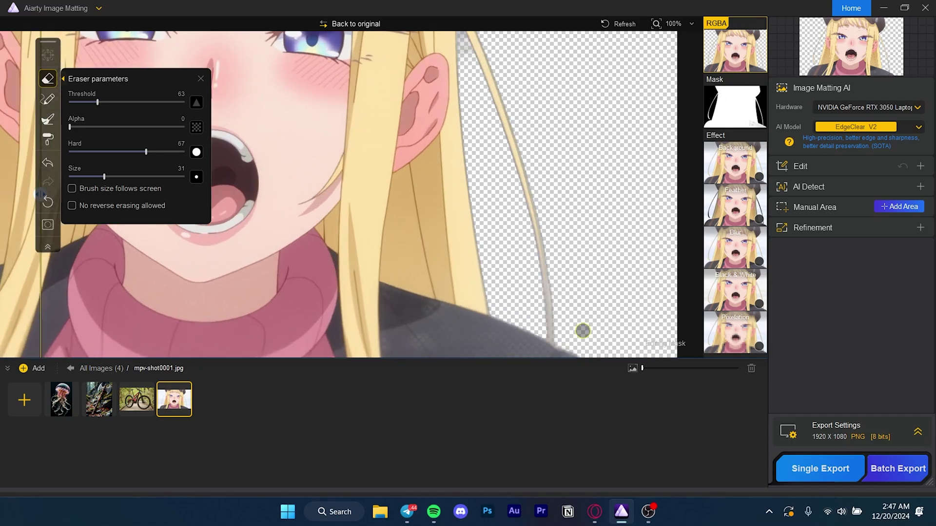
pyautogui.scroll(-4, 583, 332)
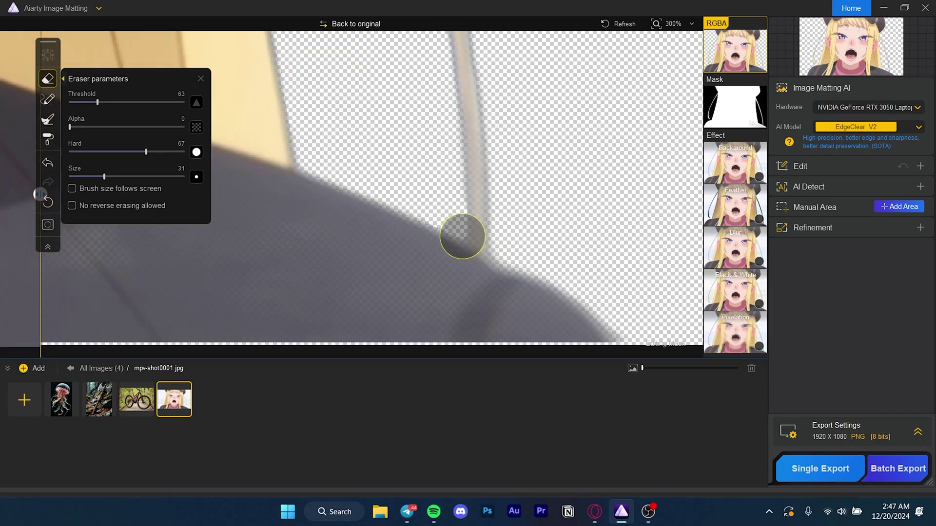
# Raise the Eraser threshold to 213 and undo the last erasing at the lower end of the hair strand.
pyautogui.moveTo(98, 102)
pyautogui.mouseDown()
pyautogui.moveTo(152, 110)
pyautogui.moveTo(139, 111)
pyautogui.moveTo(161, 122)
pyautogui.mouseUp()
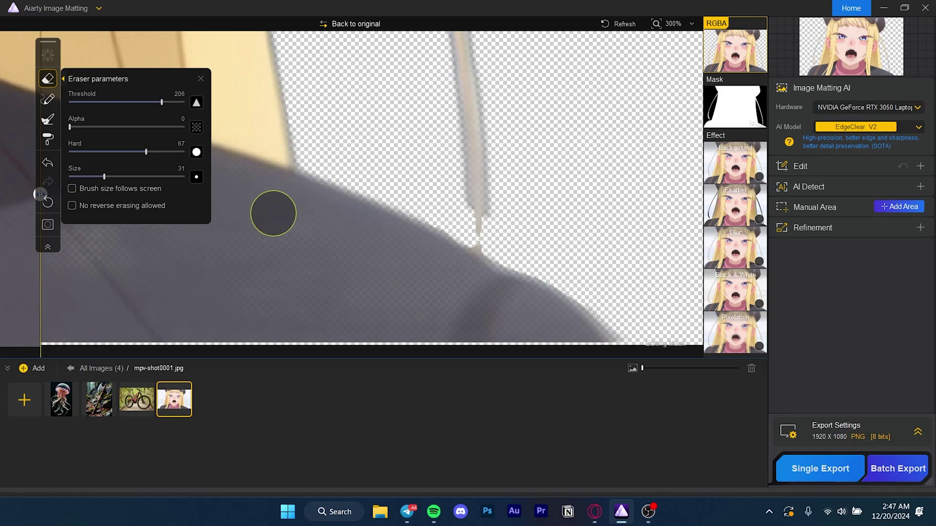
pyautogui.moveTo(163, 102); pyautogui.dragTo(165, 105)
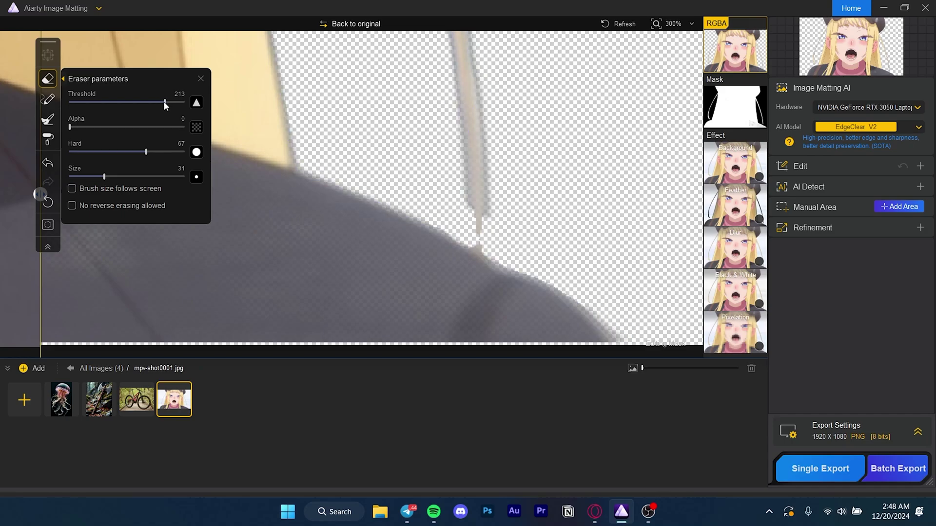
pyautogui.scroll(-1, 488, 236)
pyautogui.scroll(-2, 489, 235)
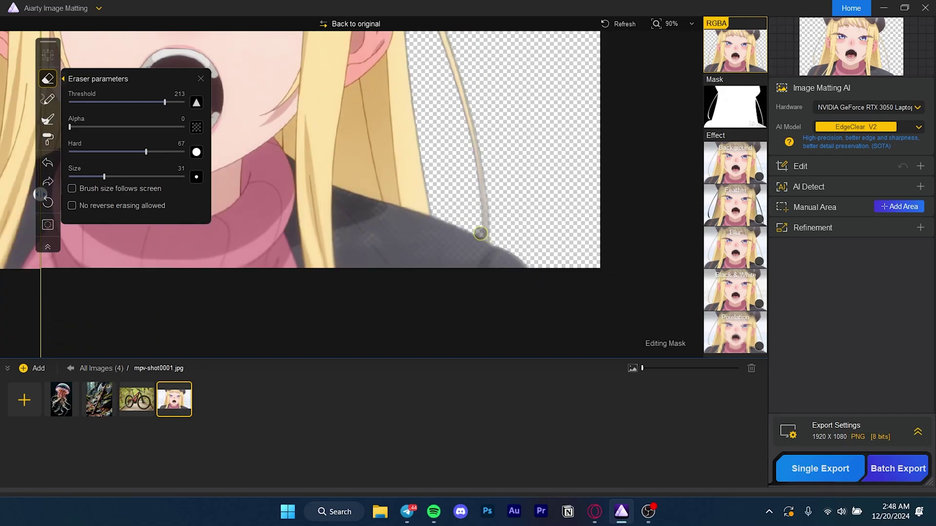
# Try restoring the area around the loose hair strand above the shoulder with the Brush at size 50, and undo it.
pyautogui.click(47, 100)
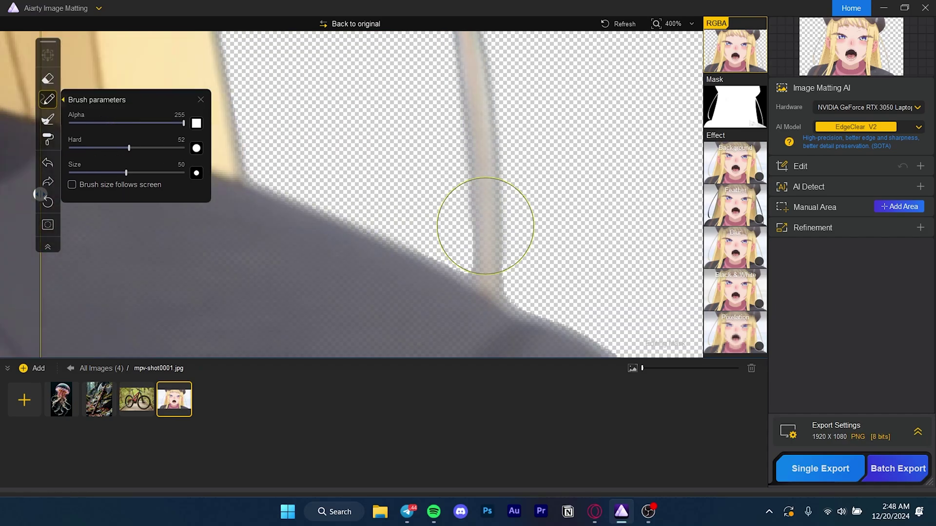
pyautogui.scroll(3, 485, 265)
pyautogui.moveTo(485, 265)
pyautogui.mouseDown()
pyautogui.moveTo(493, 296)
pyautogui.moveTo(452, 239)
pyautogui.moveTo(403, 235)
pyautogui.moveTo(521, 248)
pyautogui.moveTo(555, 314)
pyautogui.moveTo(404, 216)
pyautogui.moveTo(587, 253)
pyautogui.moveTo(411, 194)
pyautogui.moveTo(491, 192)
pyautogui.moveTo(517, 167)
pyautogui.moveTo(485, 108)
pyautogui.mouseUp()
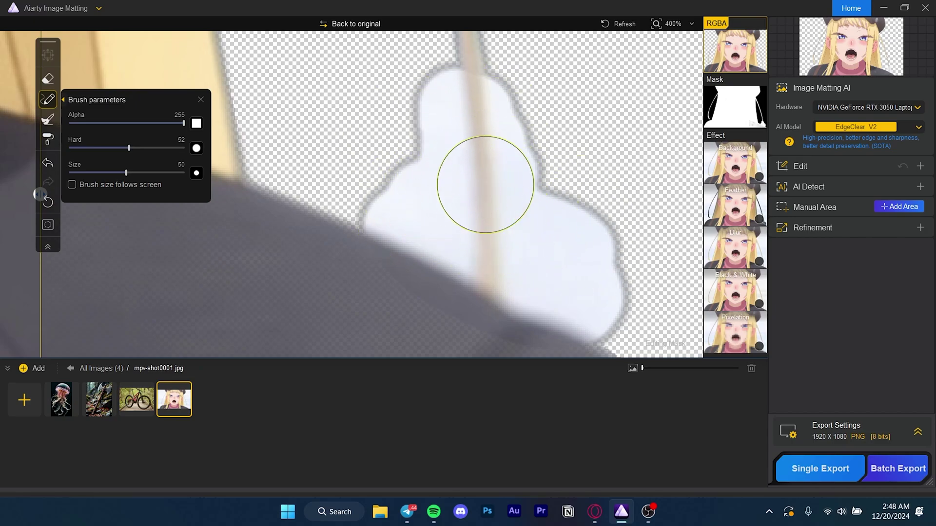
pyautogui.scroll(-3, 527, 205)
pyautogui.scroll(-1, 527, 205)
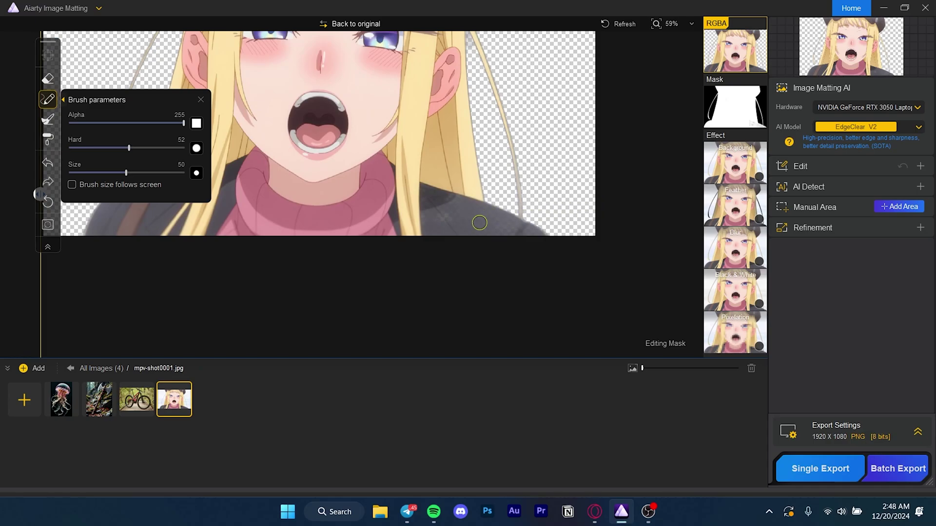
# Try a Brush stroke near the loose hair strand on the character's other side, undo it and leave the Brush.
pyautogui.moveTo(479, 220); pyautogui.dragTo(556, 280)
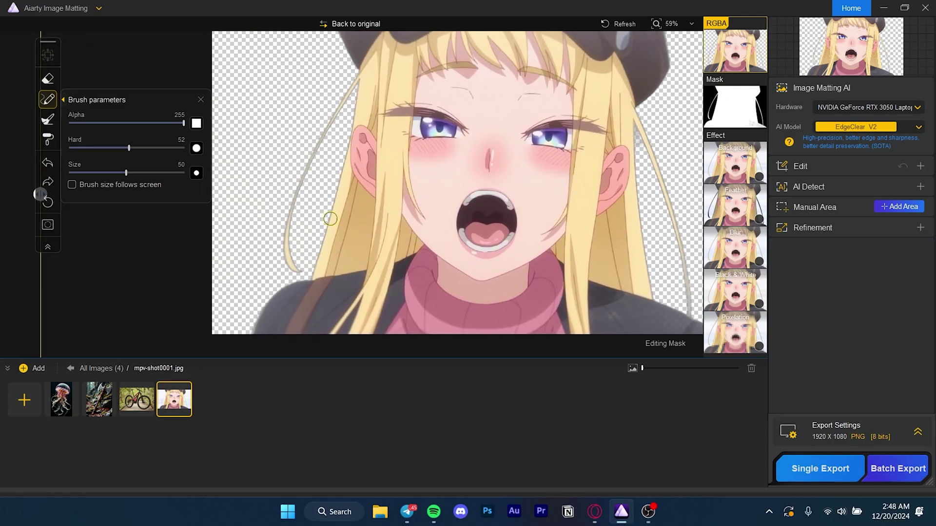
pyautogui.moveTo(303, 280)
pyautogui.mouseDown()
pyautogui.moveTo(290, 189)
pyautogui.moveTo(336, 130)
pyautogui.moveTo(361, 78)
pyautogui.moveTo(296, 279)
pyautogui.moveTo(324, 146)
pyautogui.moveTo(340, 155)
pyautogui.moveTo(306, 259)
pyautogui.moveTo(344, 135)
pyautogui.moveTo(297, 254)
pyautogui.moveTo(326, 159)
pyautogui.moveTo(276, 234)
pyautogui.moveTo(332, 146)
pyautogui.moveTo(312, 278)
pyautogui.moveTo(375, 247)
pyautogui.mouseUp()
pyautogui.hotkey('ctrl', 'z')
pyautogui.scroll(3, 439, 244)
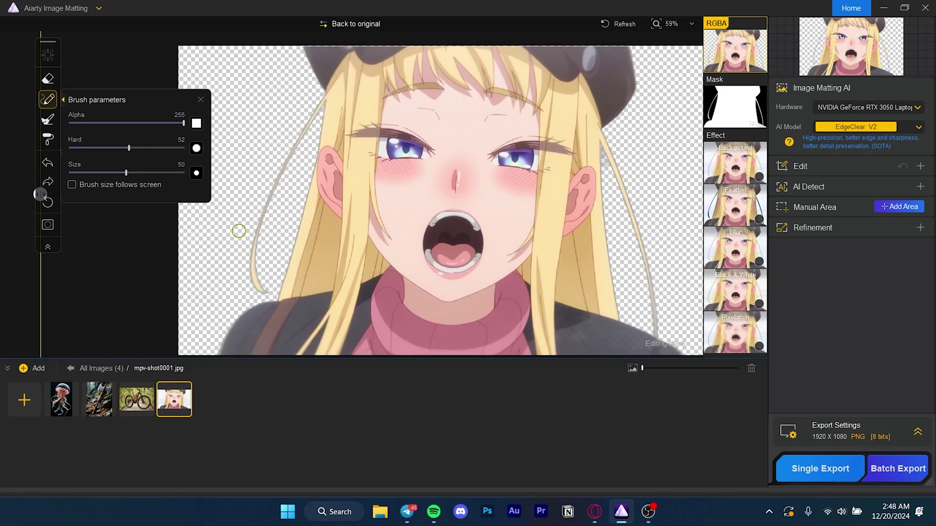
pyautogui.click(48, 100)
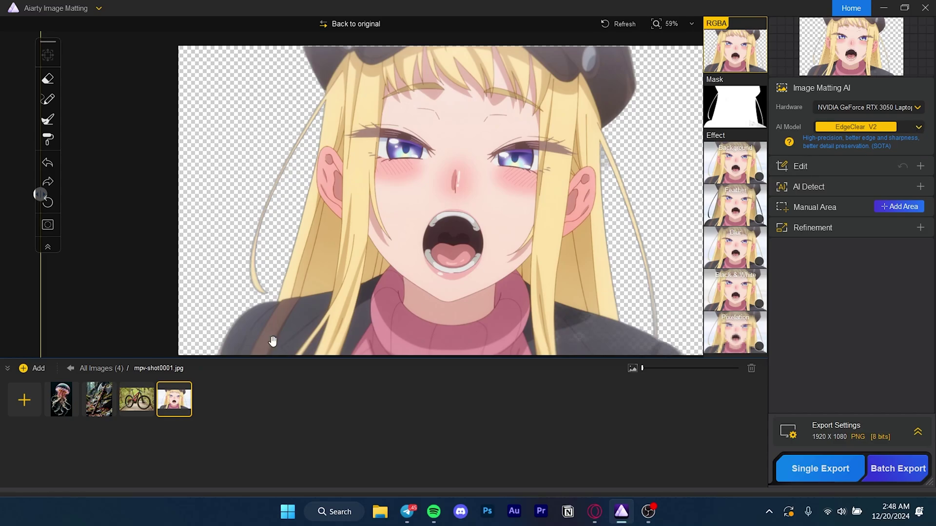
# Open the bicycle image B_00003.jpg and try the AlphaStandard V2, AlphaEdge V2 and EdgeClear V2 AI models.
pyautogui.click(141, 396)
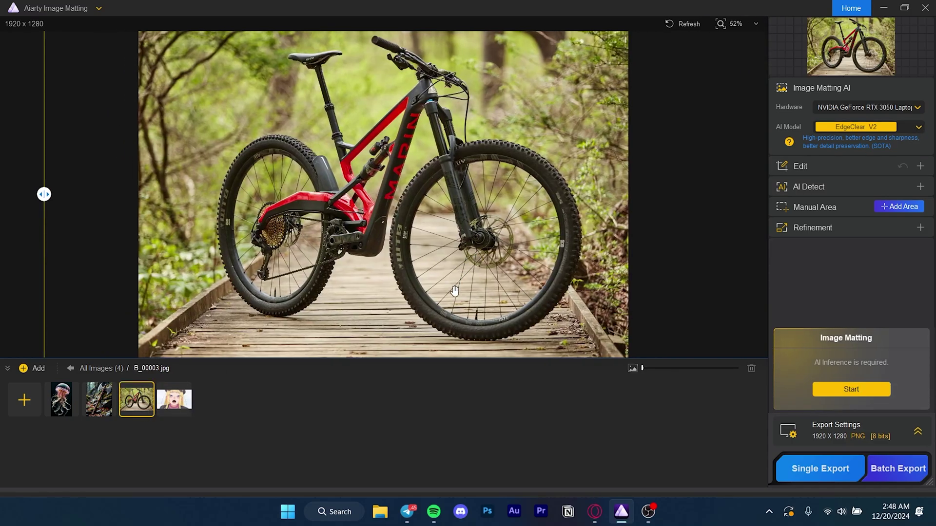
pyautogui.click(918, 127)
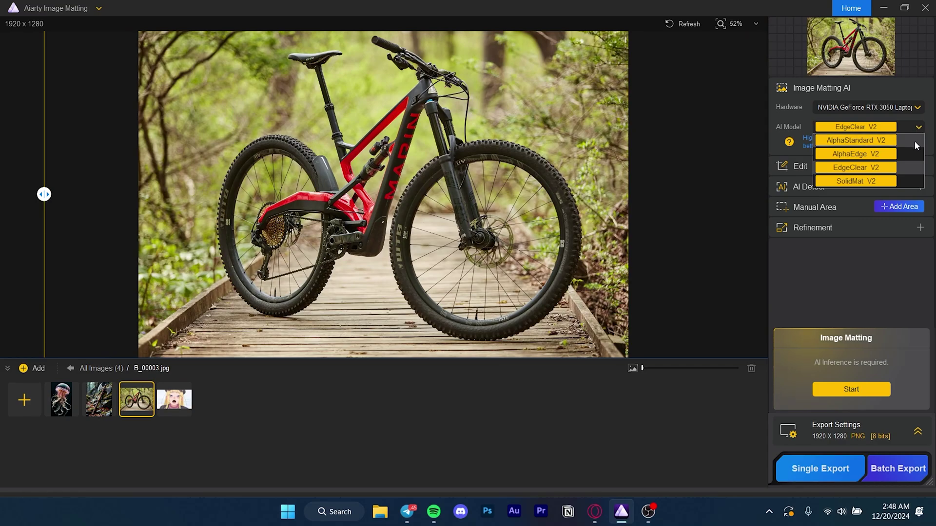
pyautogui.click(908, 138)
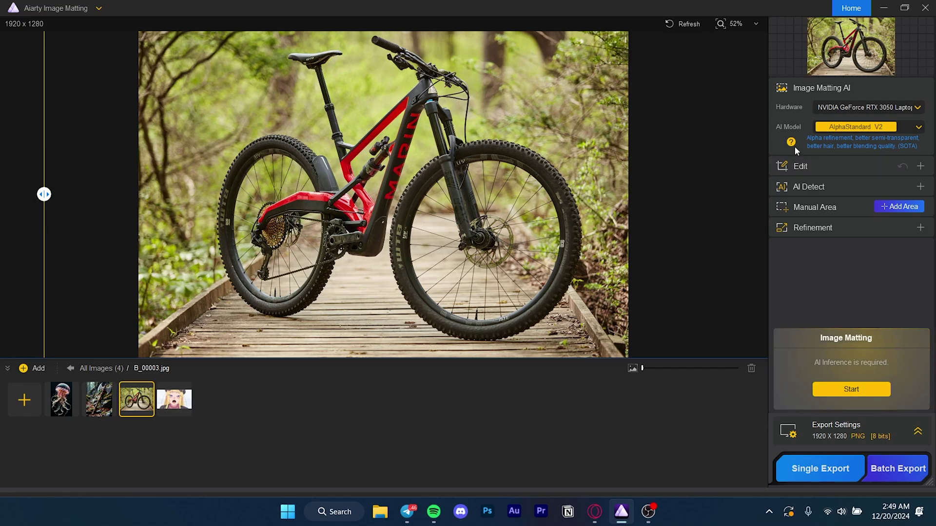
pyautogui.click(919, 126)
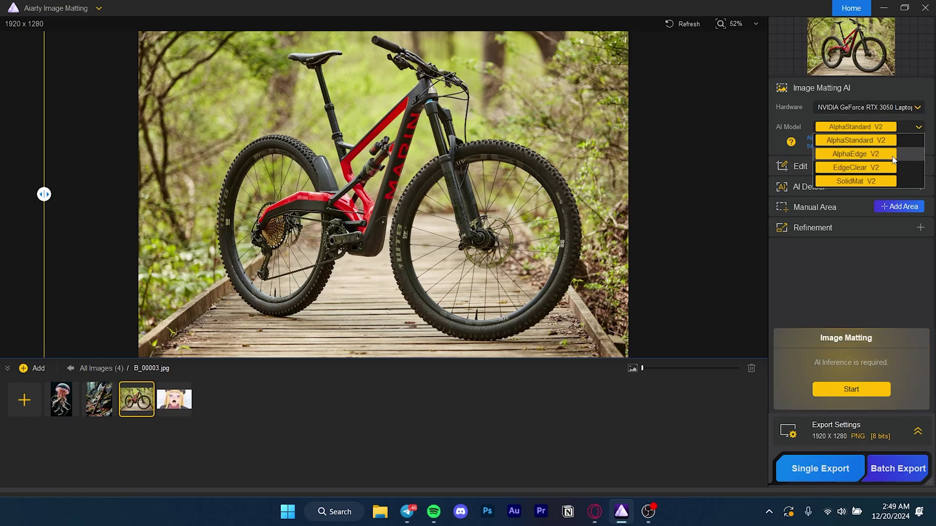
pyautogui.click(873, 154)
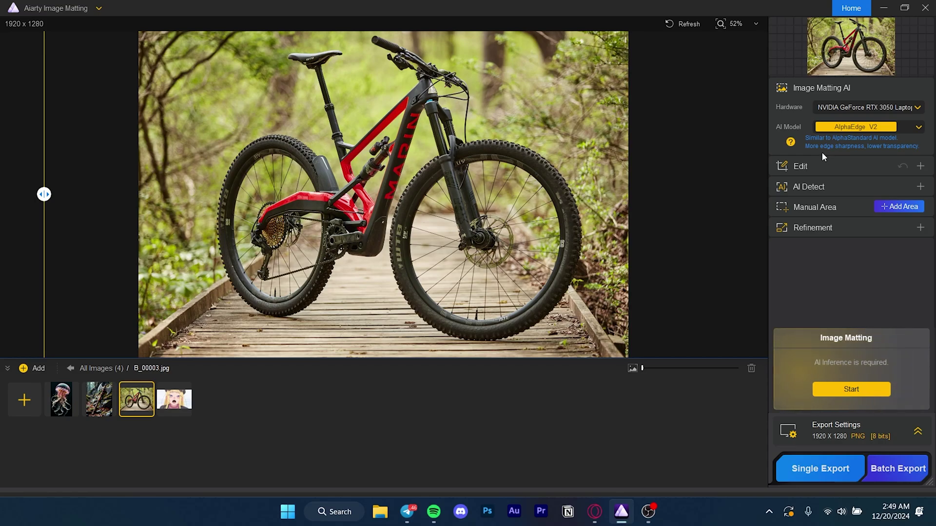
pyautogui.click(916, 127)
pyautogui.click(830, 140)
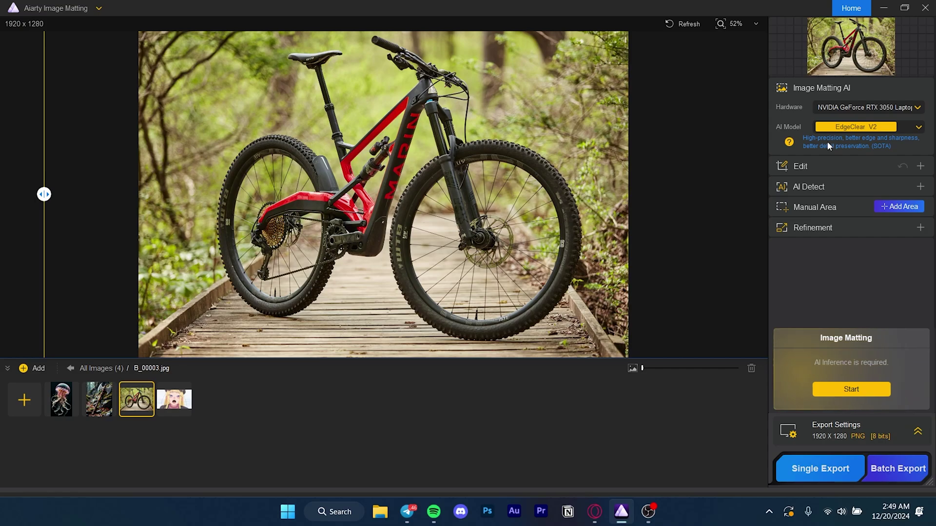
# Set the AI model to SolidMat V2 and run image matting on the bicycle image.
pyautogui.click(919, 127)
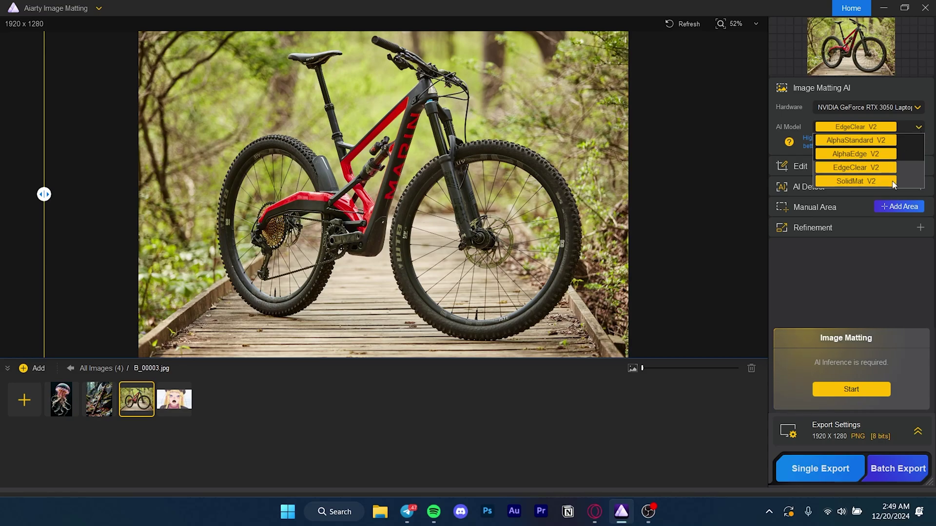
pyautogui.click(894, 183)
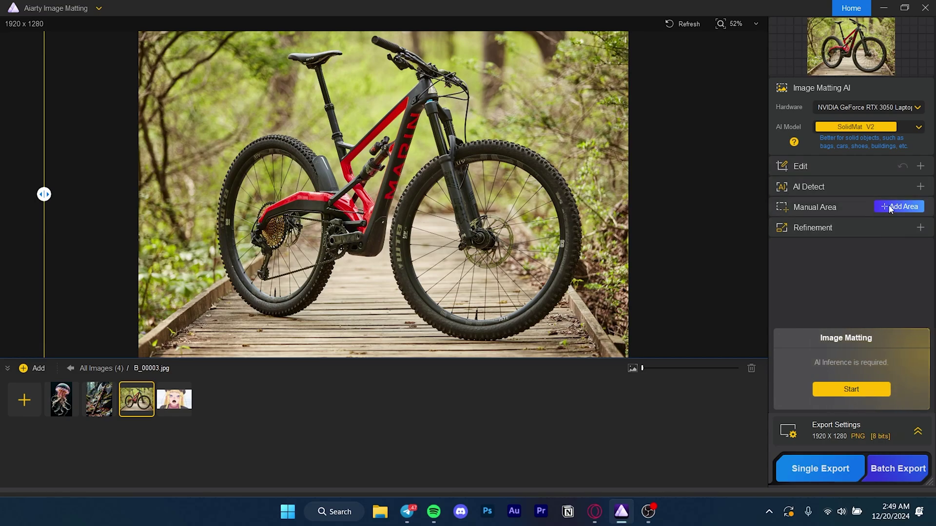
pyautogui.click(857, 389)
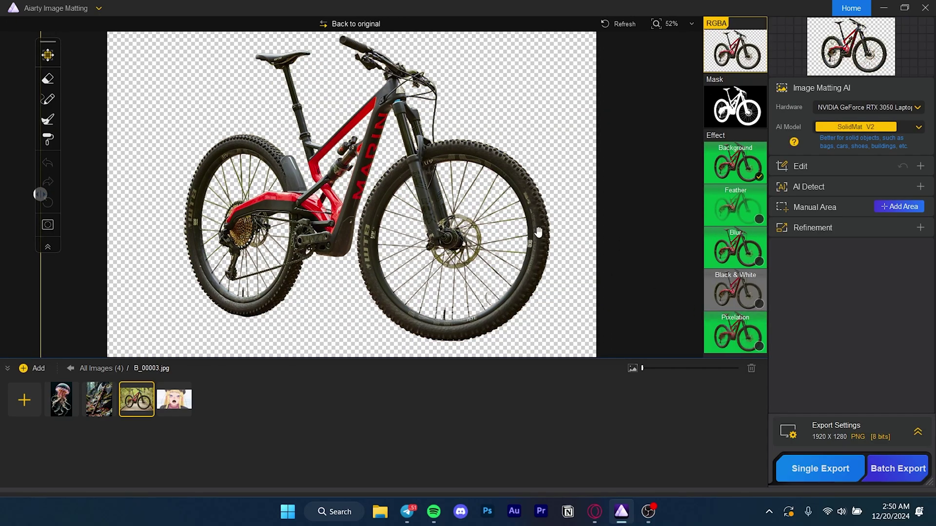
# Examine the bicycle cutout's frame, wheel and cable edges up close in the RGBA and Mask views.
pyautogui.scroll(5, 374, 200)
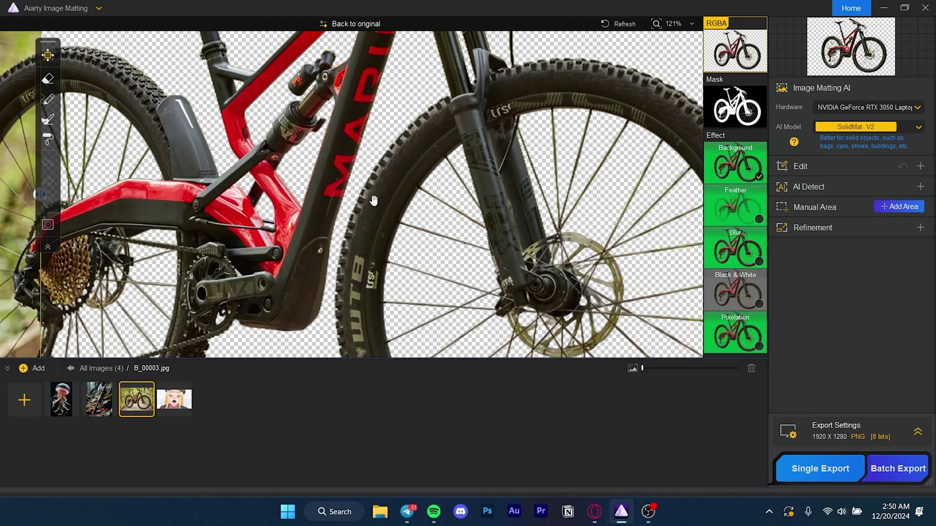
pyautogui.scroll(1, 373, 201)
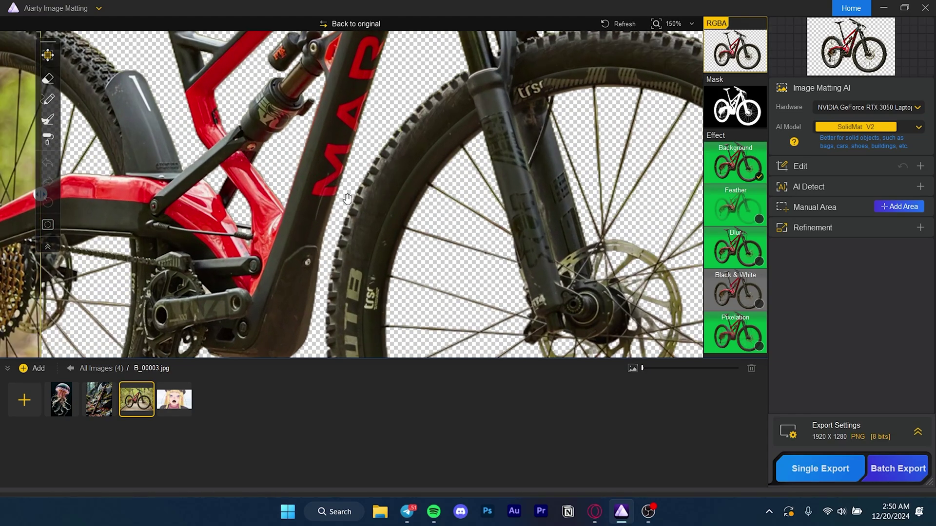
pyautogui.moveTo(347, 198); pyautogui.dragTo(302, 209)
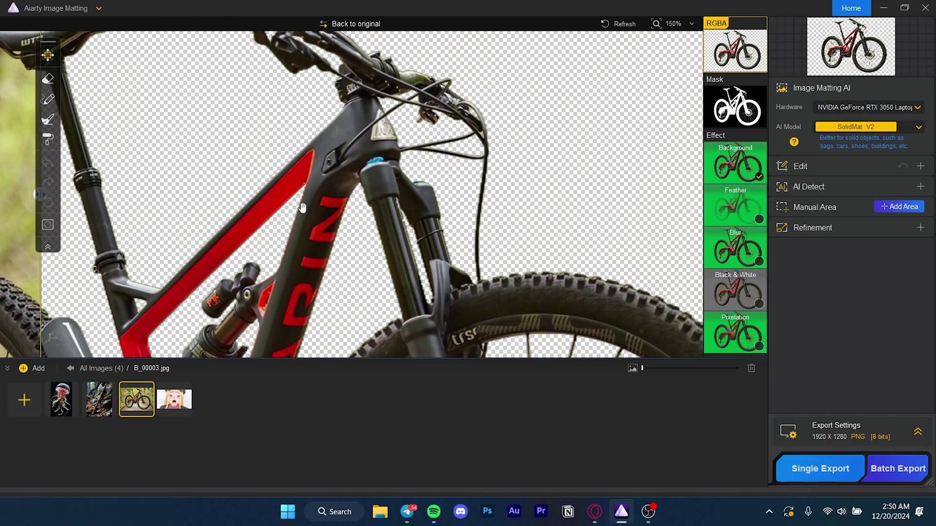
pyautogui.scroll(-2, 302, 208)
pyautogui.click(740, 115)
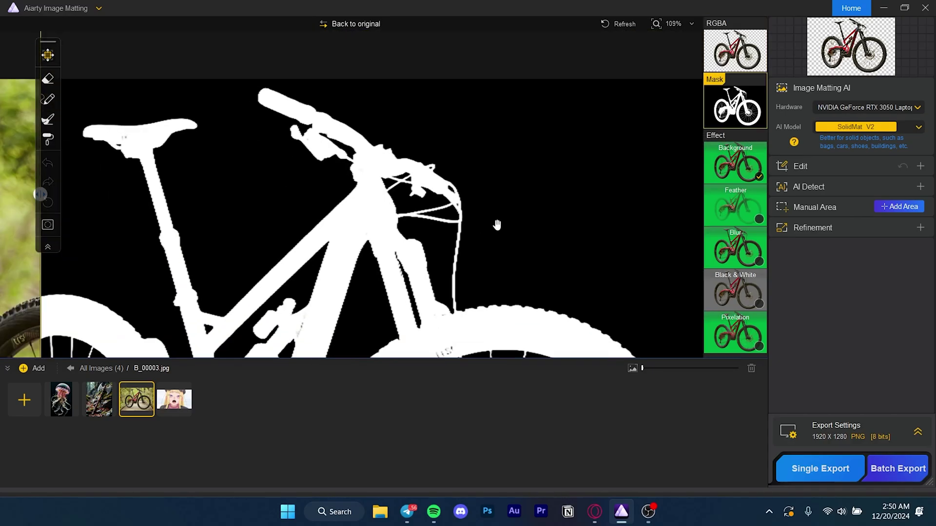
pyautogui.scroll(-2, 496, 224)
pyautogui.scroll(1, 476, 113)
# Add the Black & White and Blur effects to the bicycle image and turn off its green Background effect.
pyautogui.click(738, 171)
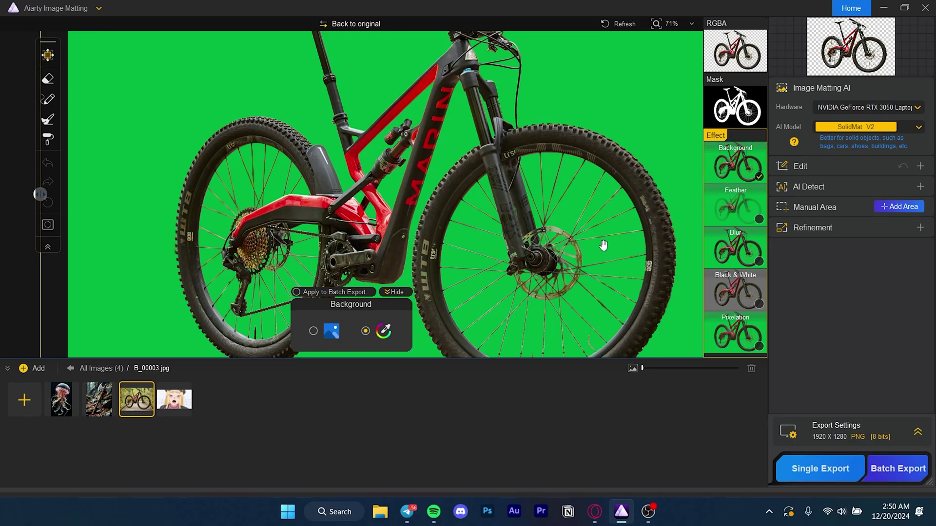
pyautogui.scroll(-2, 517, 183)
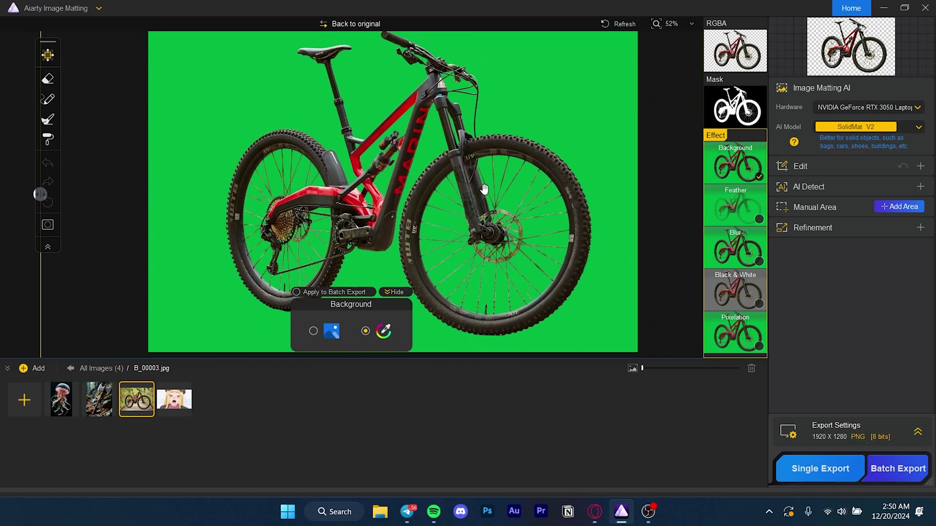
pyautogui.click(730, 296)
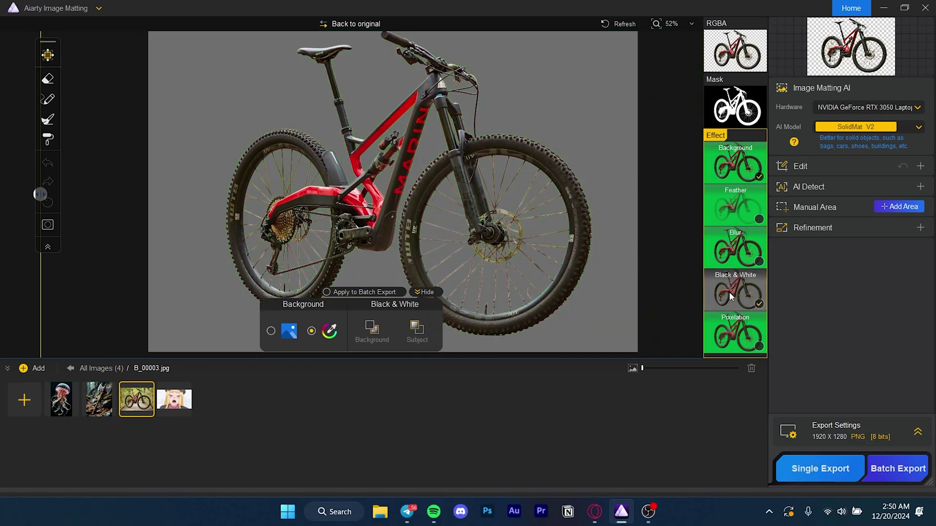
pyautogui.click(738, 251)
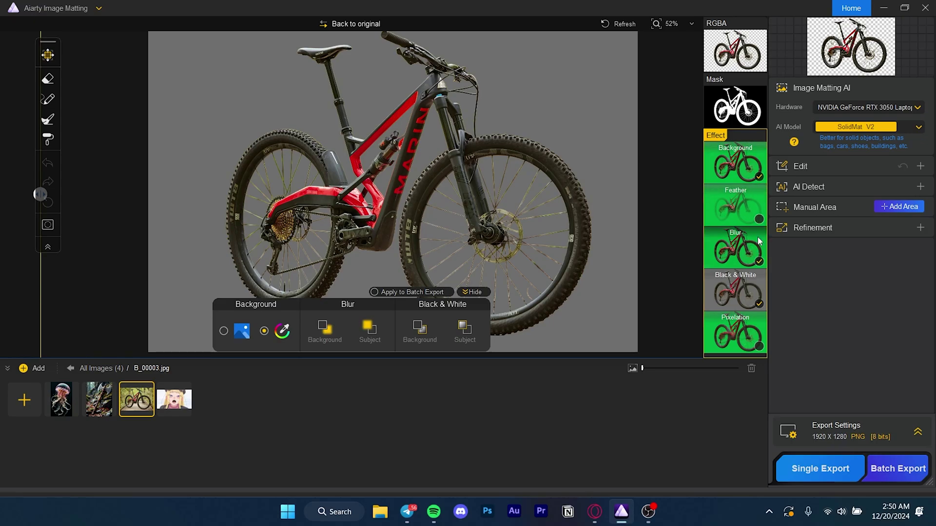
pyautogui.click(763, 170)
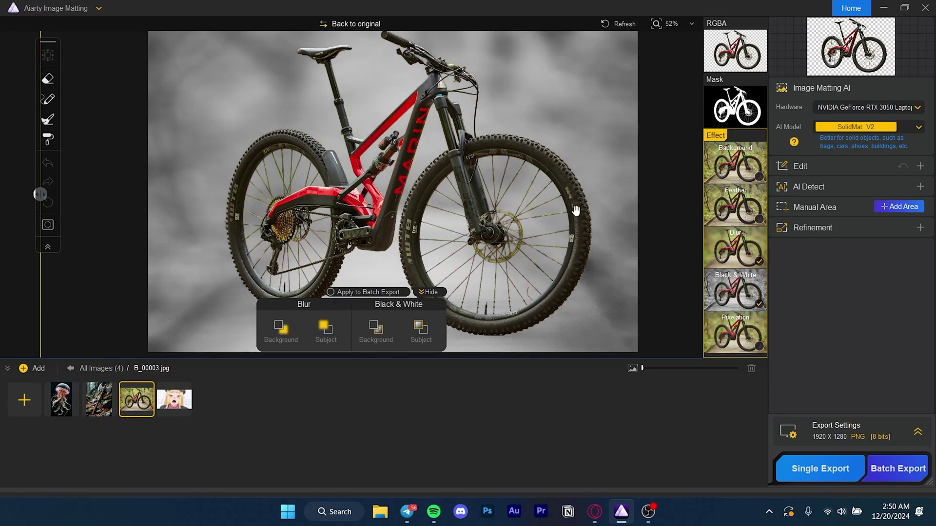
# Turn off Black & White, try the Pixelation effect, and remove the remaining effects from the bicycle image.
pyautogui.click(759, 304)
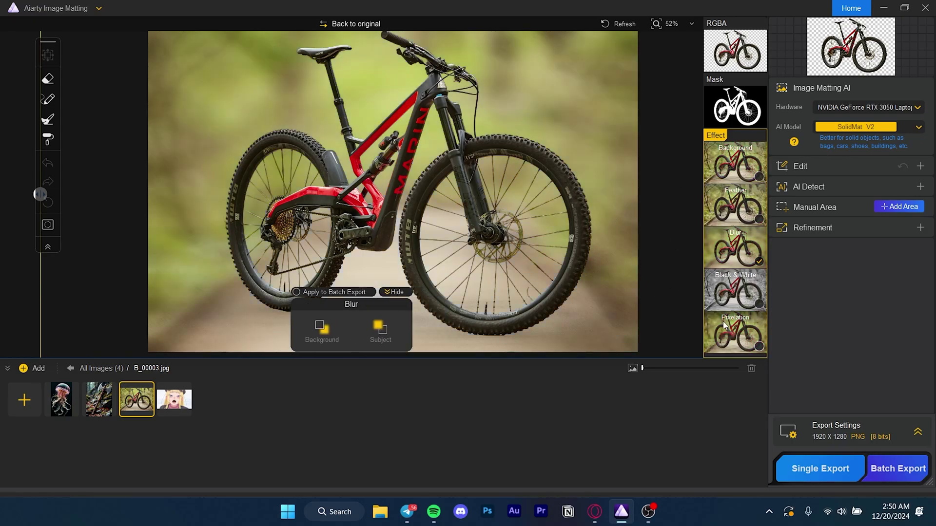
pyautogui.click(759, 346)
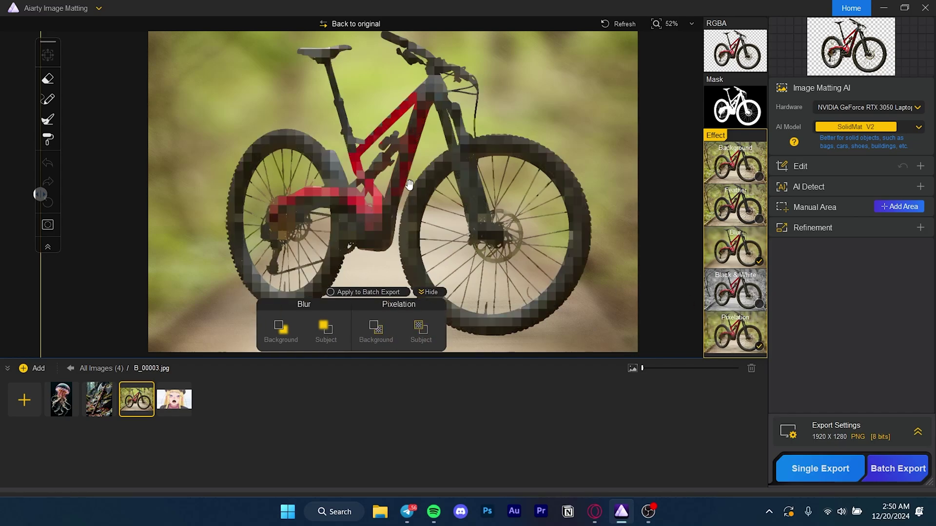
pyautogui.click(759, 346)
pyautogui.click(734, 247)
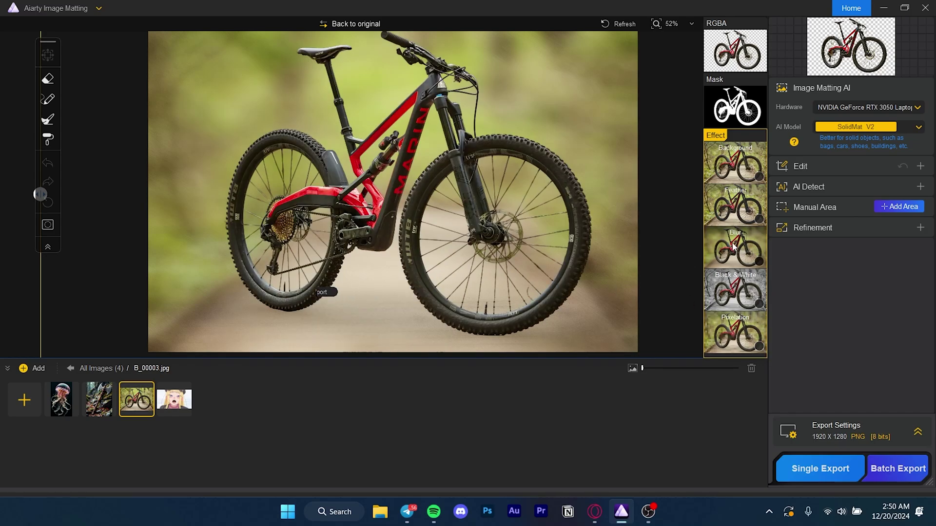
# Add the Blur effect to the bicycle image, applying the first blur style to the subject and setting the background blur to none.
pyautogui.click(733, 246)
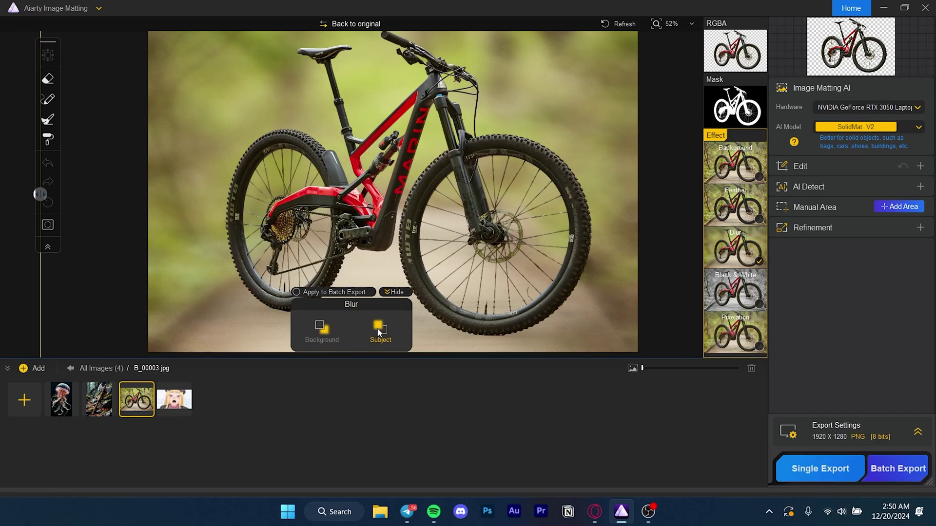
pyautogui.click(379, 333)
pyautogui.click(386, 197)
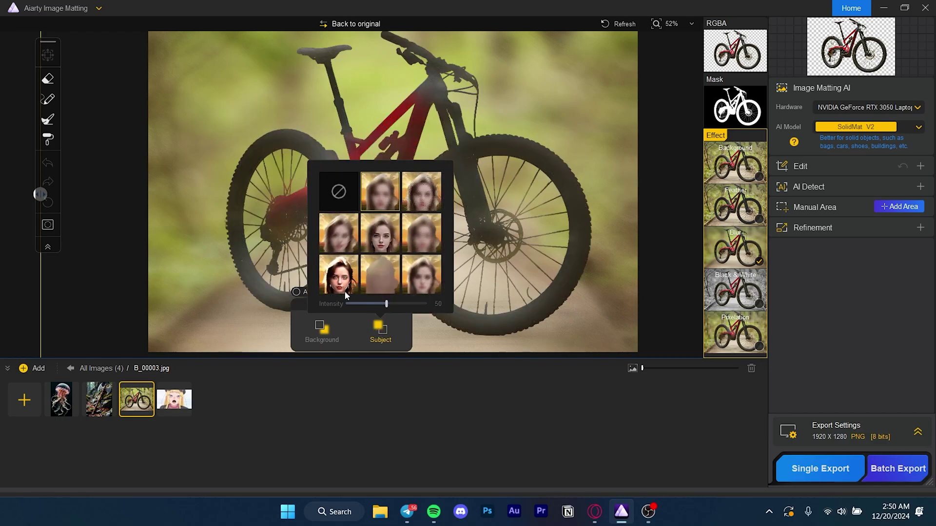
pyautogui.click(320, 337)
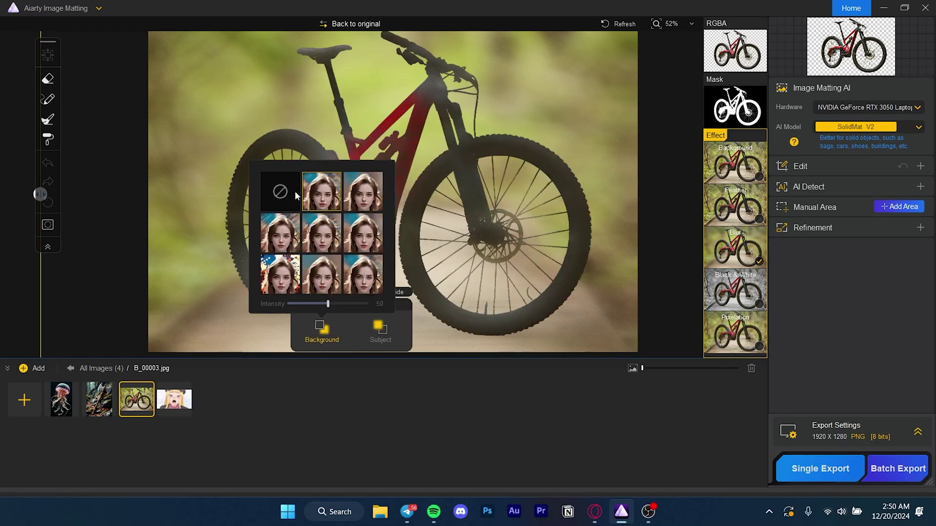
pyautogui.click(280, 192)
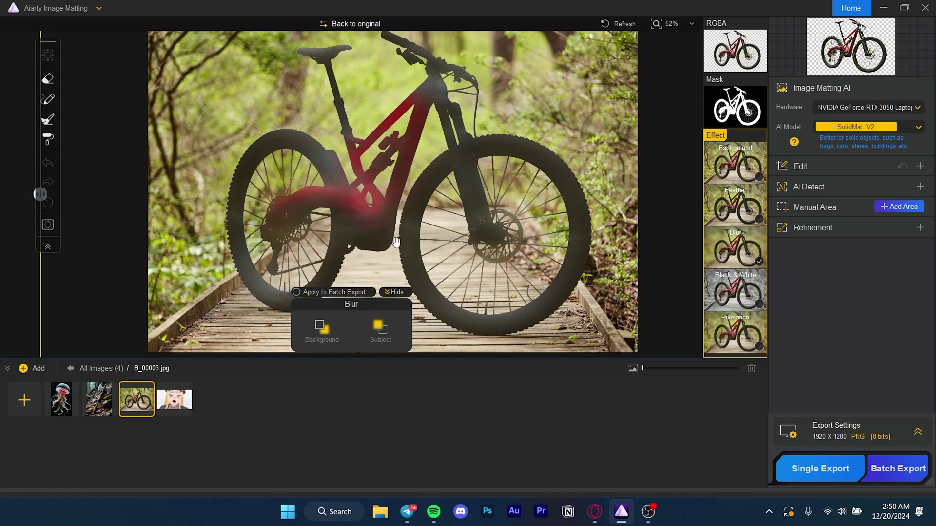
pyautogui.moveTo(416, 203); pyautogui.dragTo(438, 210)
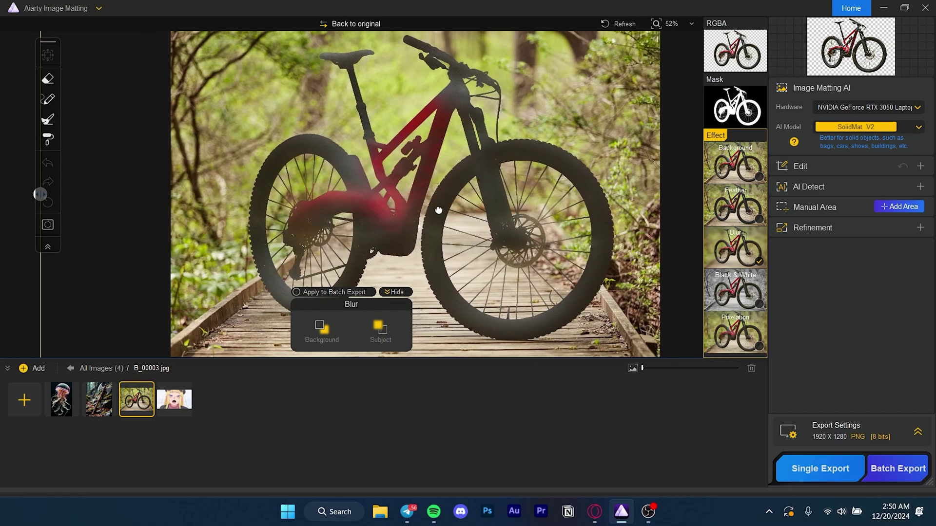
pyautogui.click(395, 292)
pyautogui.scroll(5, 490, 271)
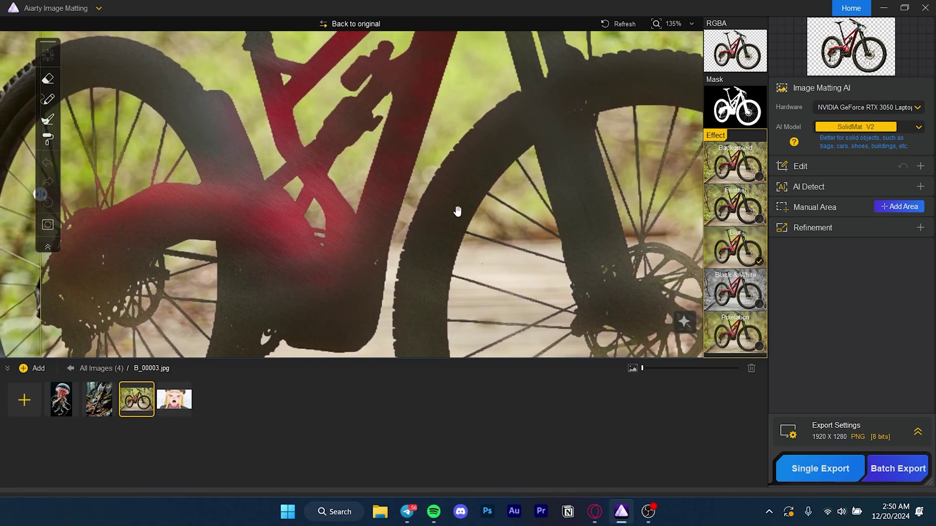
pyautogui.scroll(-6, 457, 211)
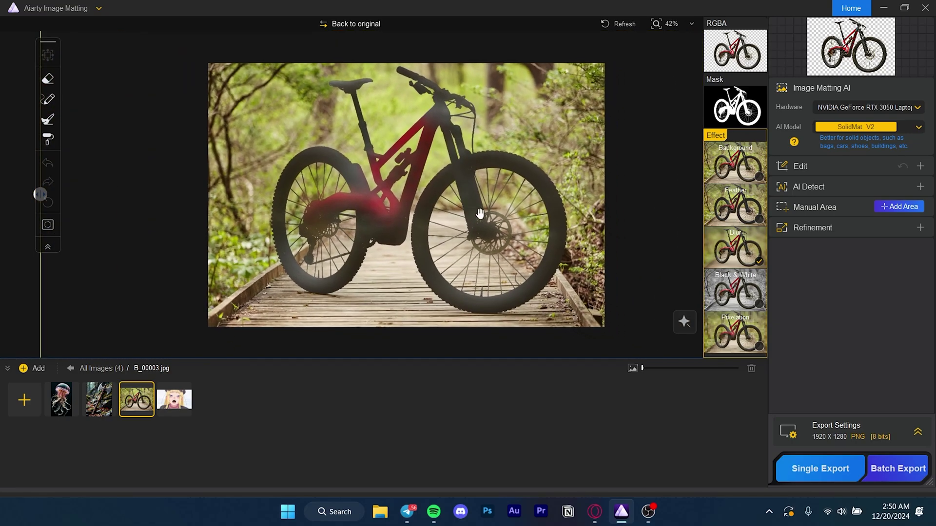